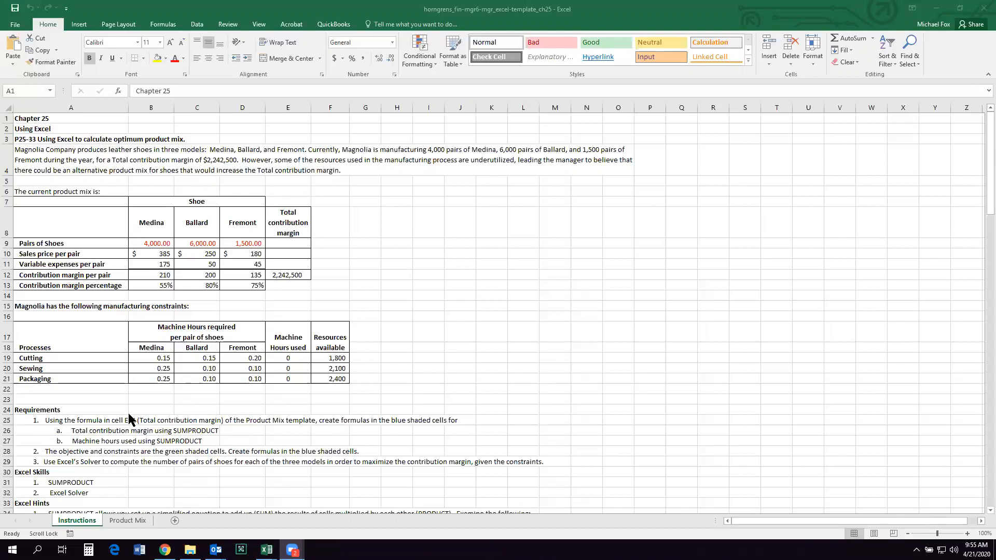
Step: Open the Product Mix sheet and examine the total contribution margin formula in cell E12
left_click(127, 520)
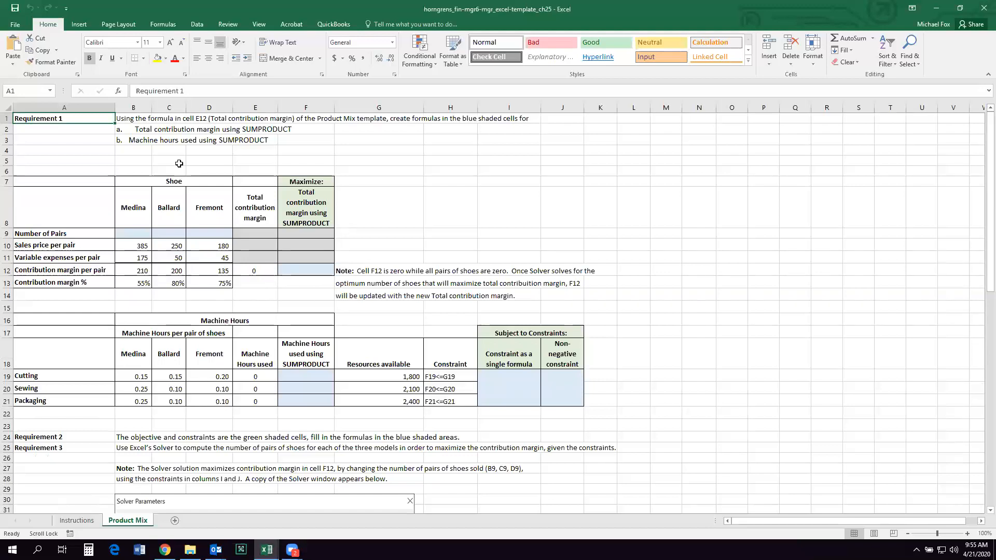
left_click(254, 270)
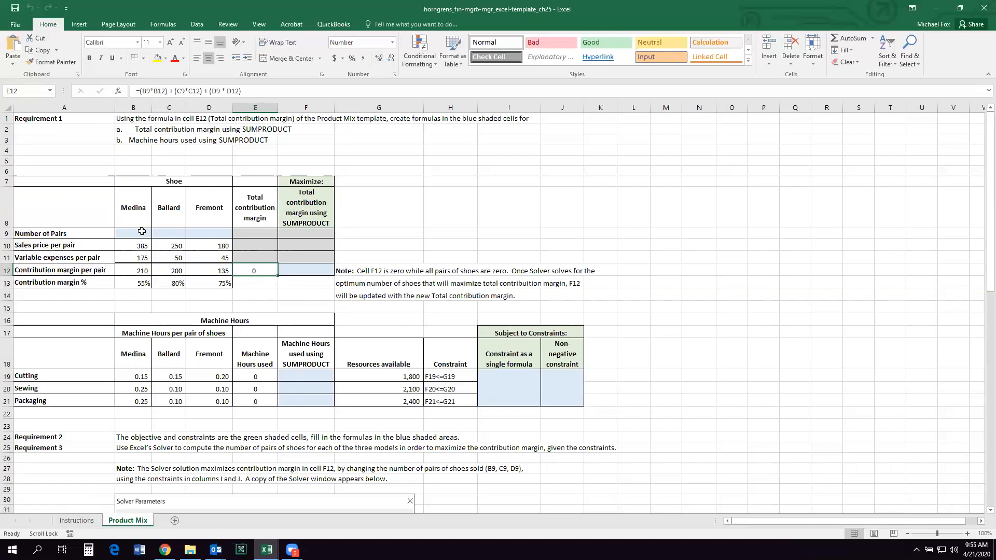
double_click(254, 271)
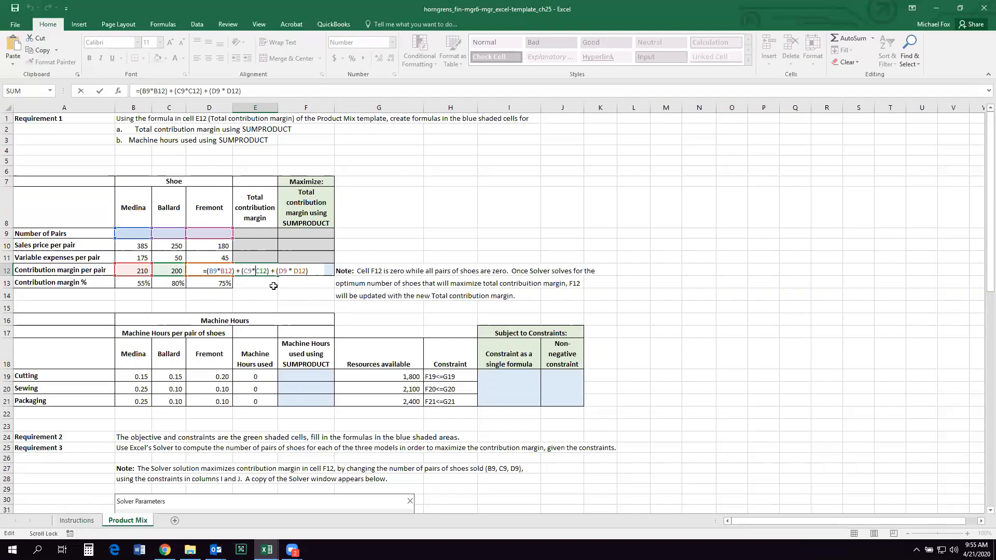
key("Return")
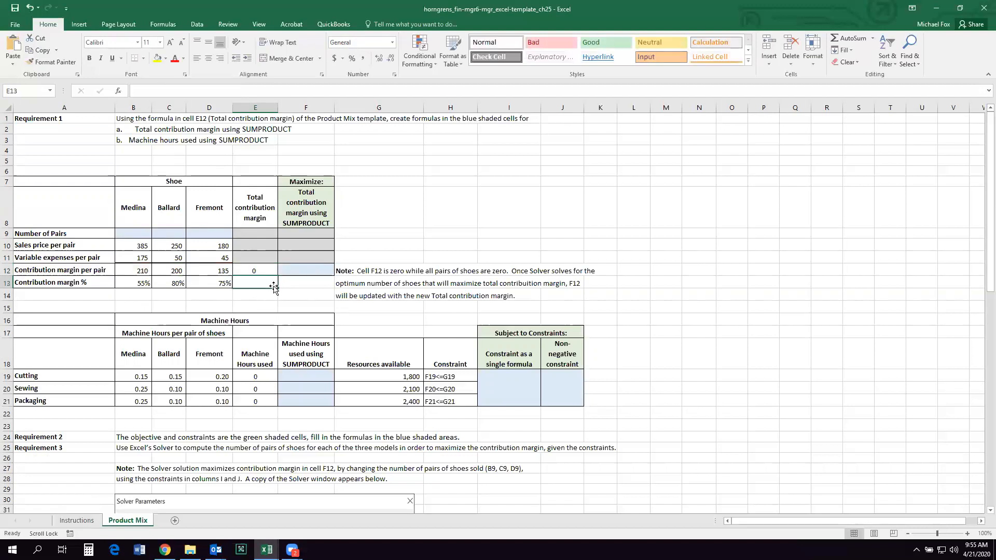
Step: Enter =SUMPRODUCT(B9:D9,B12:D12) in F12 to calculate the total contribution margin
left_click(302, 270)
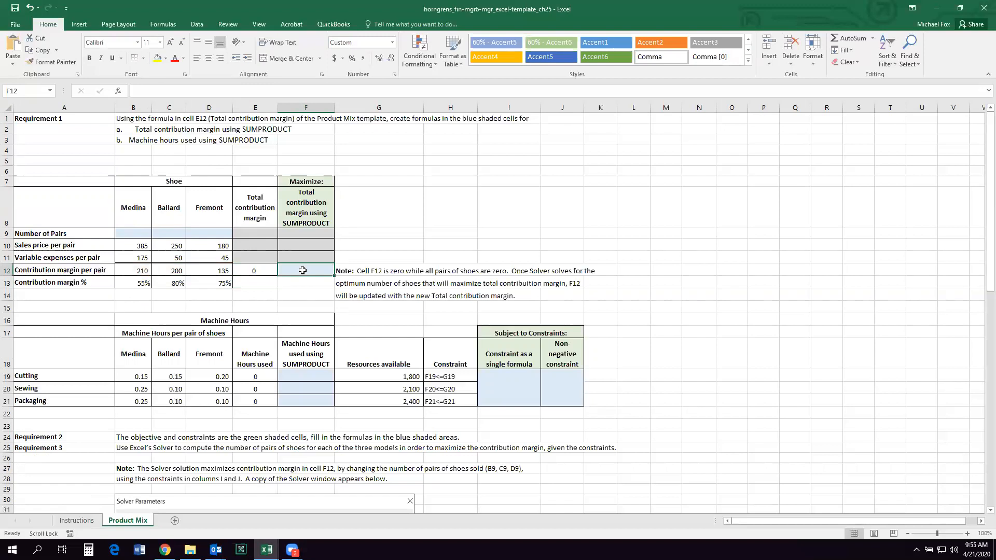
type("=")
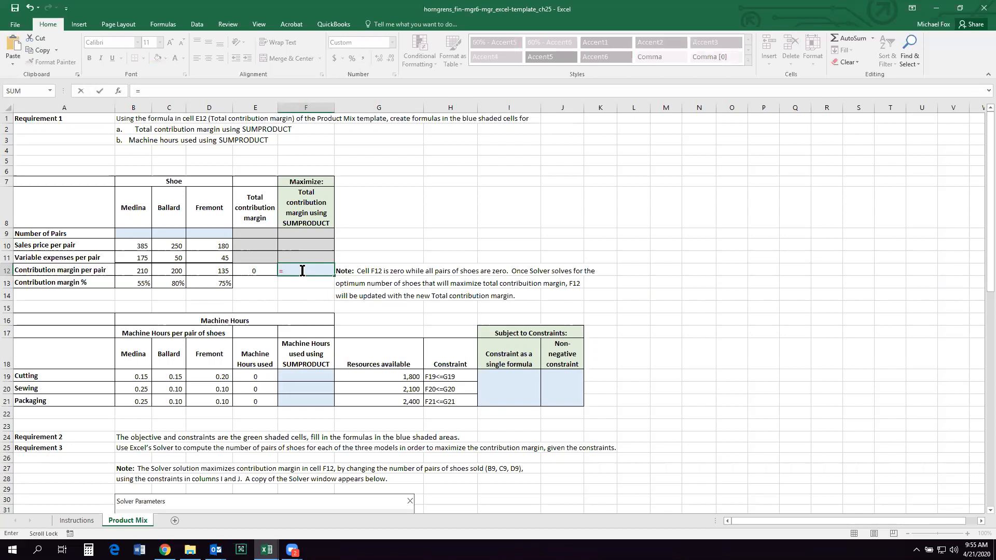
type("sum")
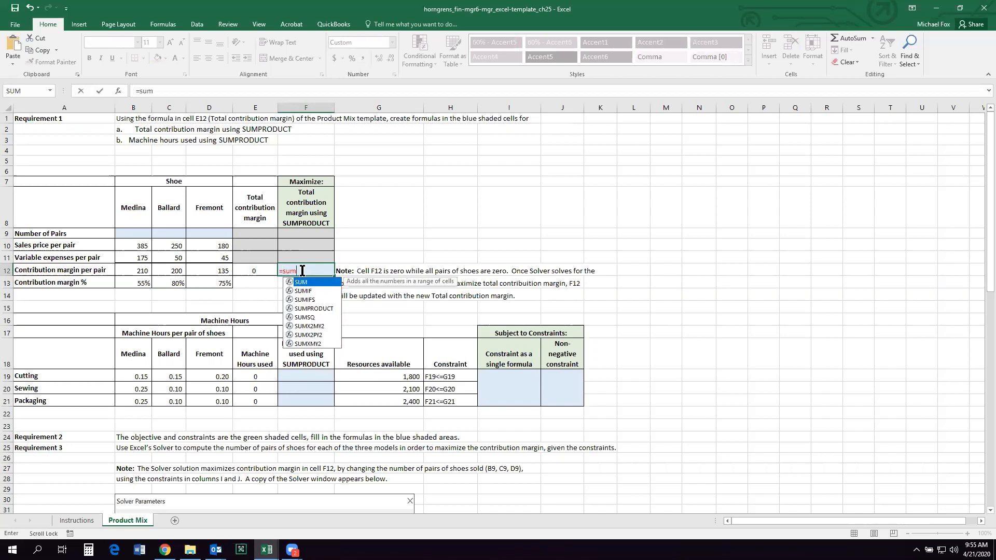
double_click(321, 308)
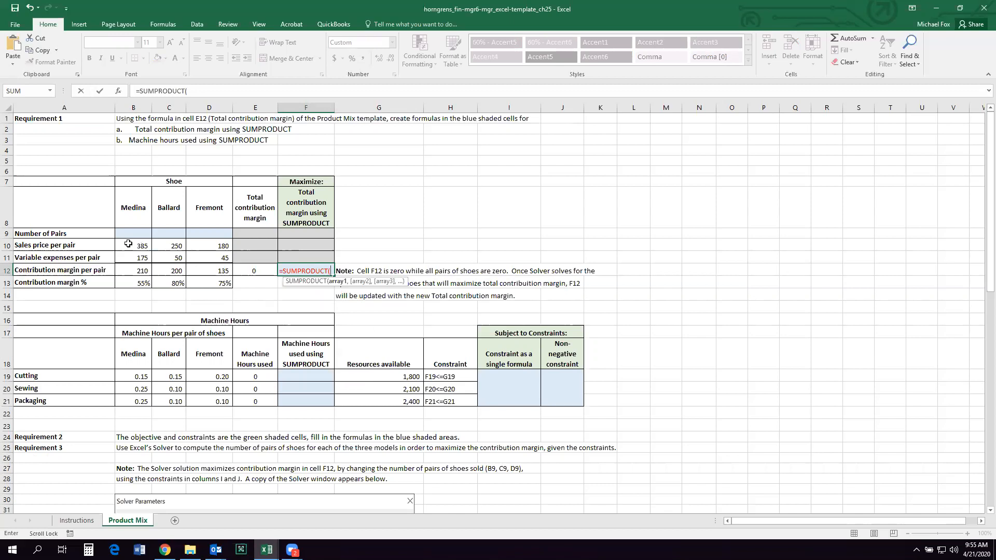
left_click_drag(126, 244, 216, 247)
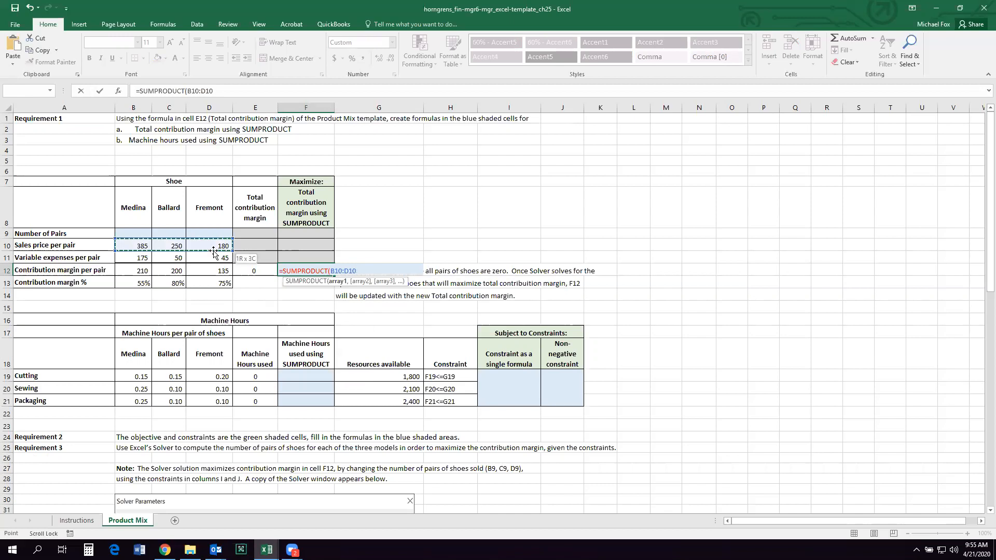
left_click_drag(146, 234, 207, 238)
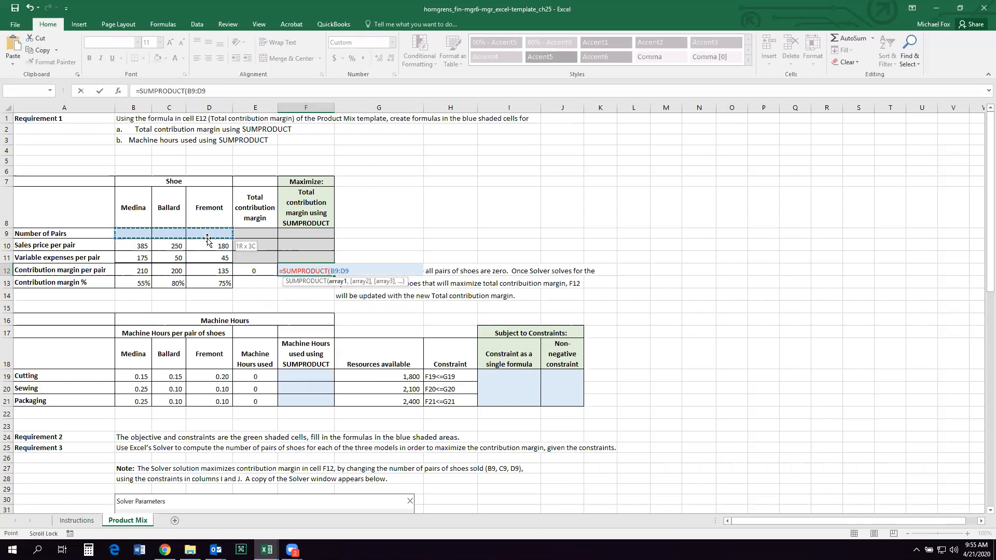
type(",")
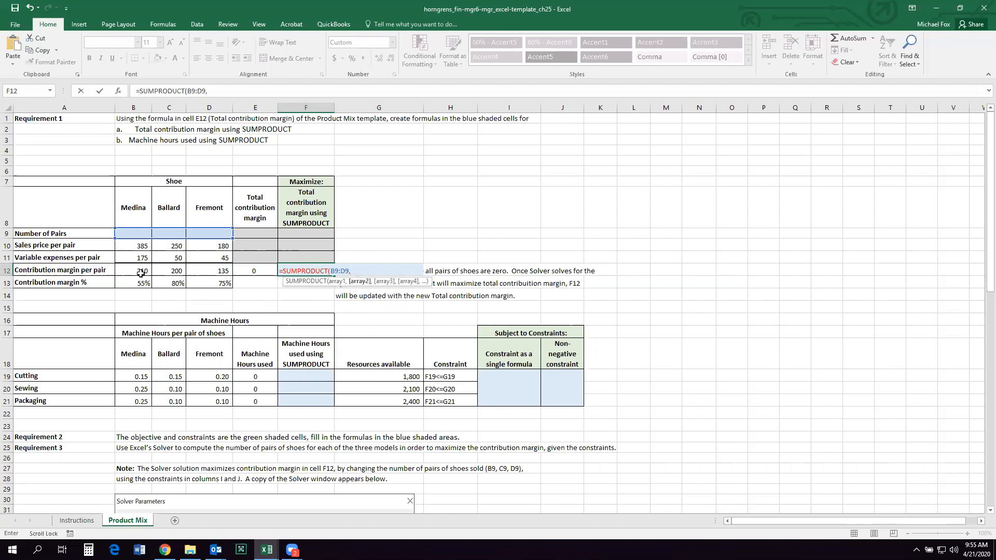
left_click_drag(130, 269, 215, 275)
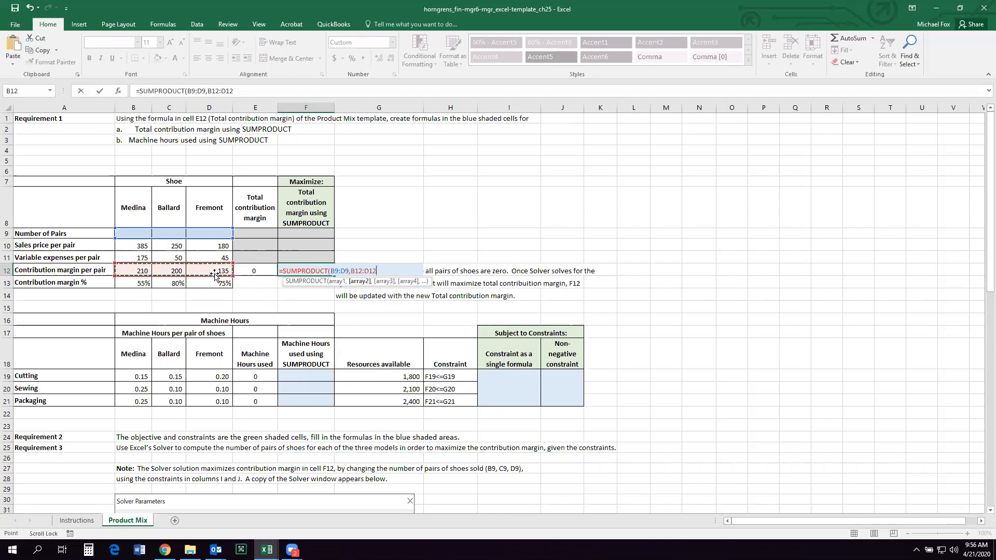
type(")")
key("Return")
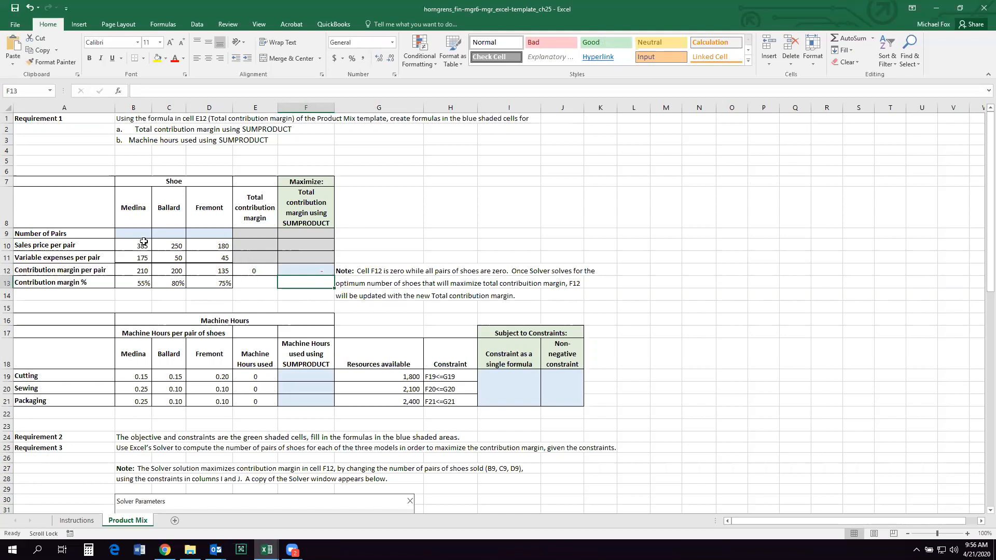
Step: Enter trial pair quantities in row 9: 500 for Medina, 250 for Ballard and 300 for Fremont
left_click(125, 234)
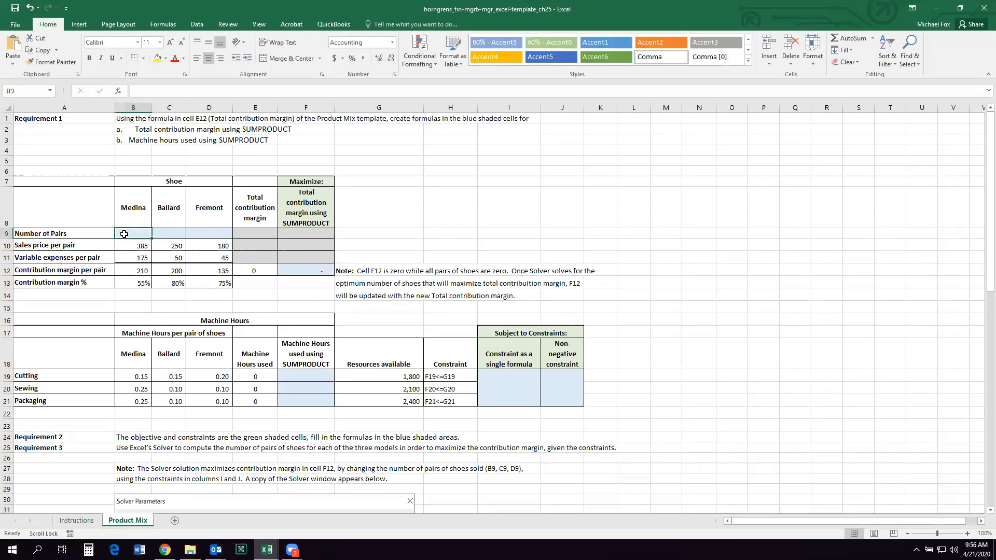
type("500")
key("Tab")
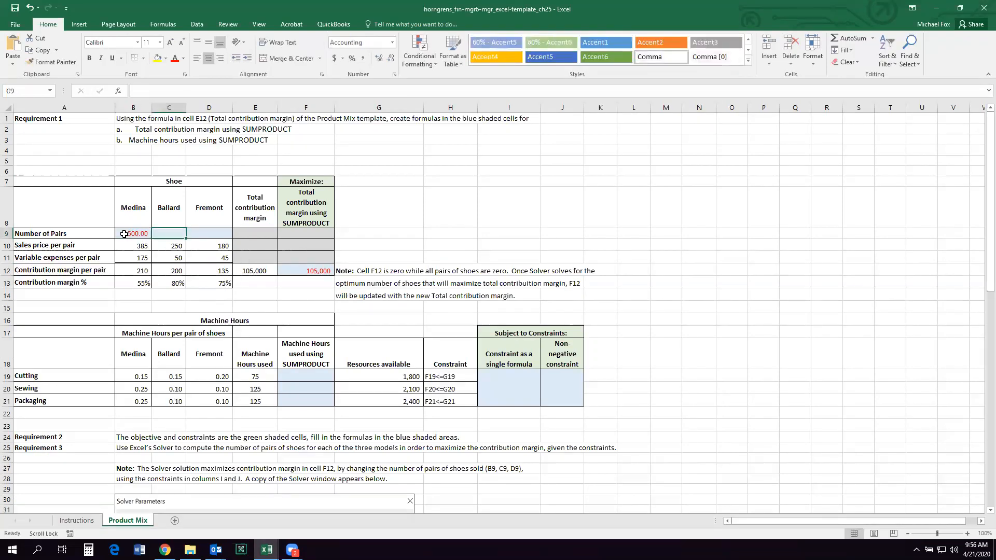
type("250")
key("Tab")
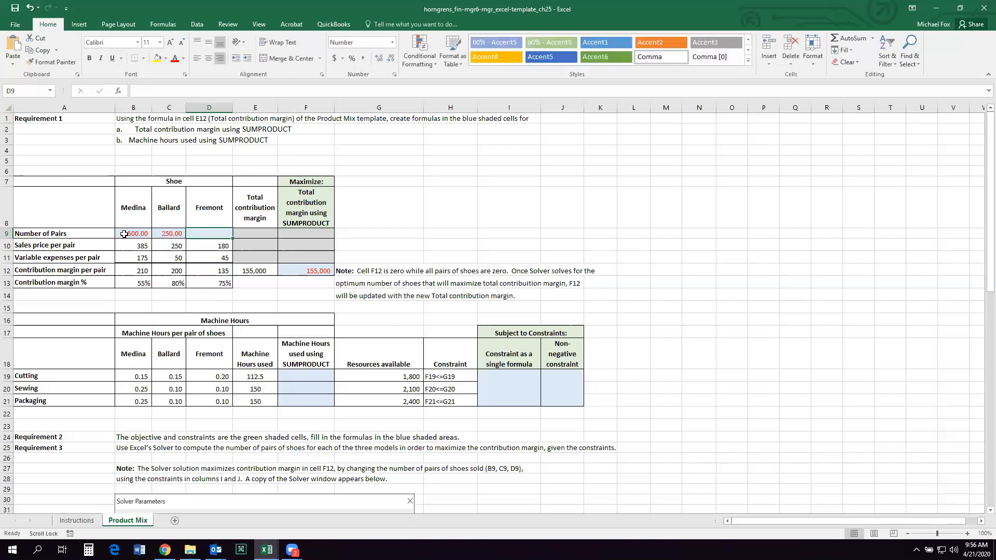
type("300")
key("Tab")
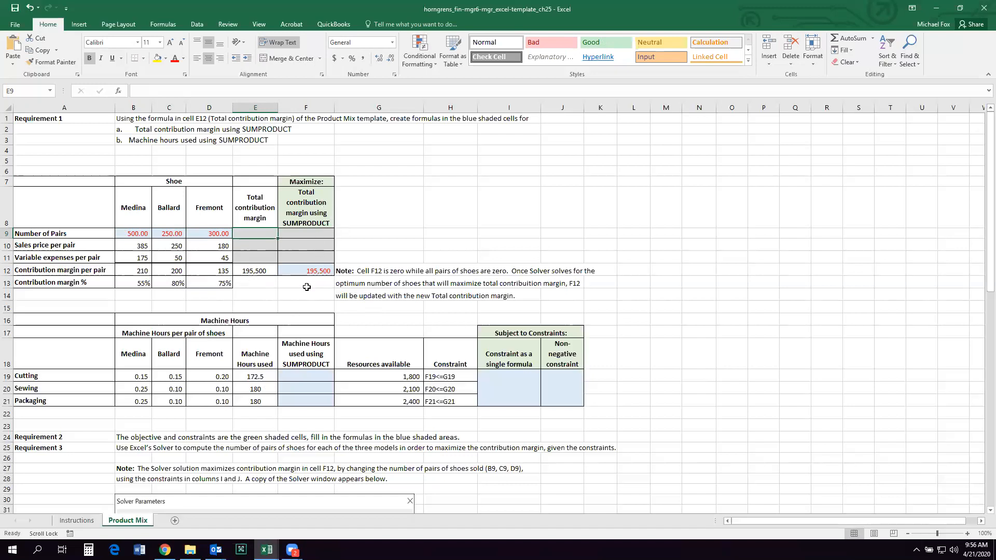
Step: Clear the trial pair quantities from B9:D9
left_click(133, 234)
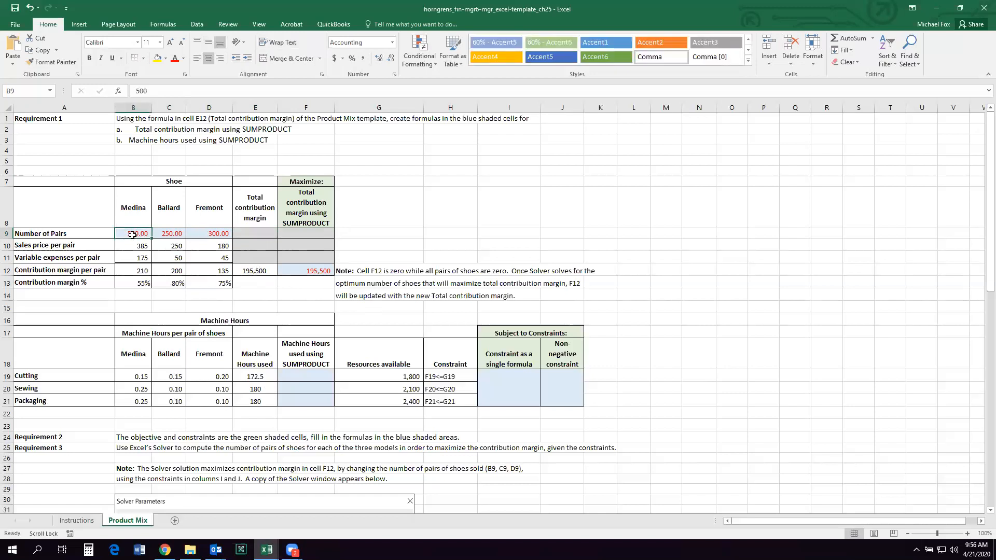
key("BackSpace")
key("Return")
left_click(255, 283)
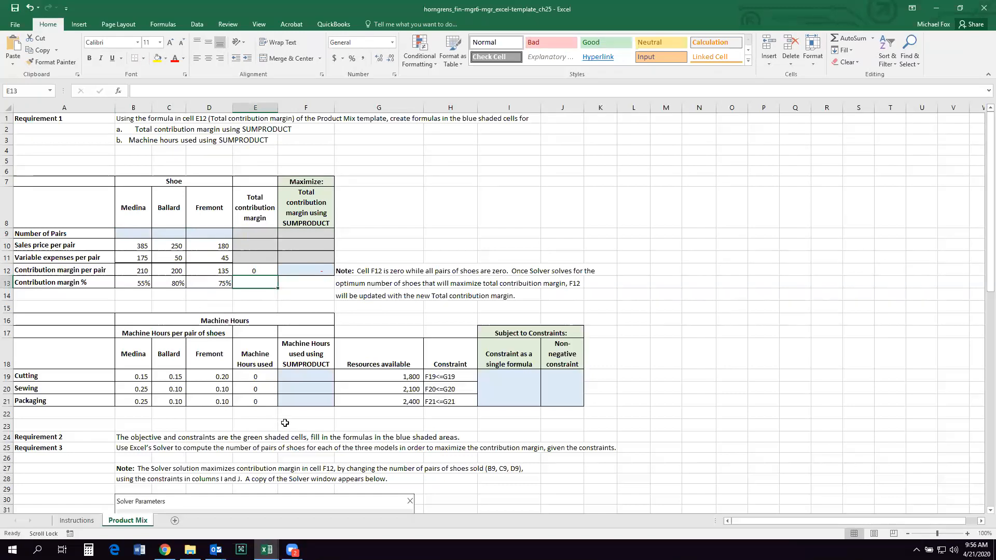
Step: Enter =SUMPRODUCT(B9:D9,B19:D19) in F19 for the Cutting machine hours and copy it down through F21
left_click(258, 374)
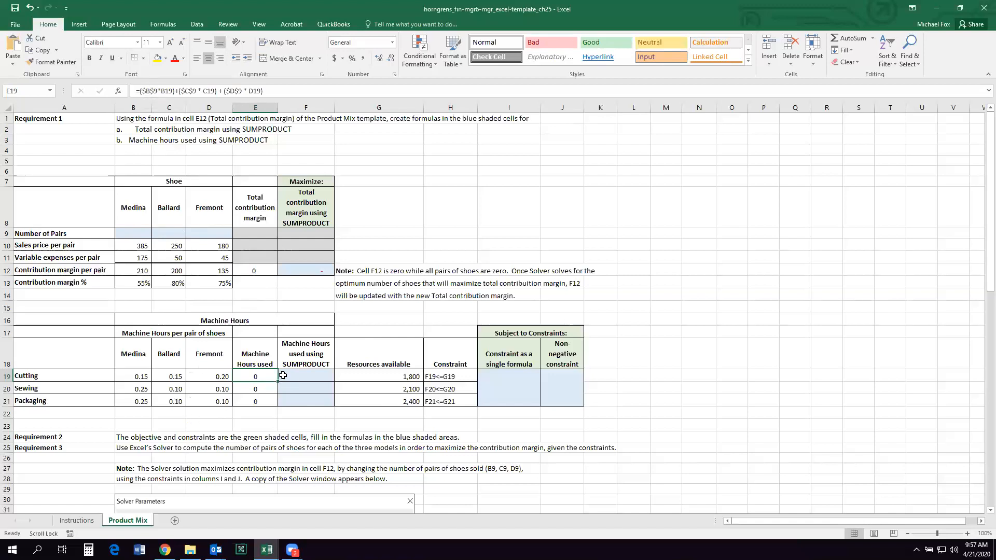
left_click(142, 376)
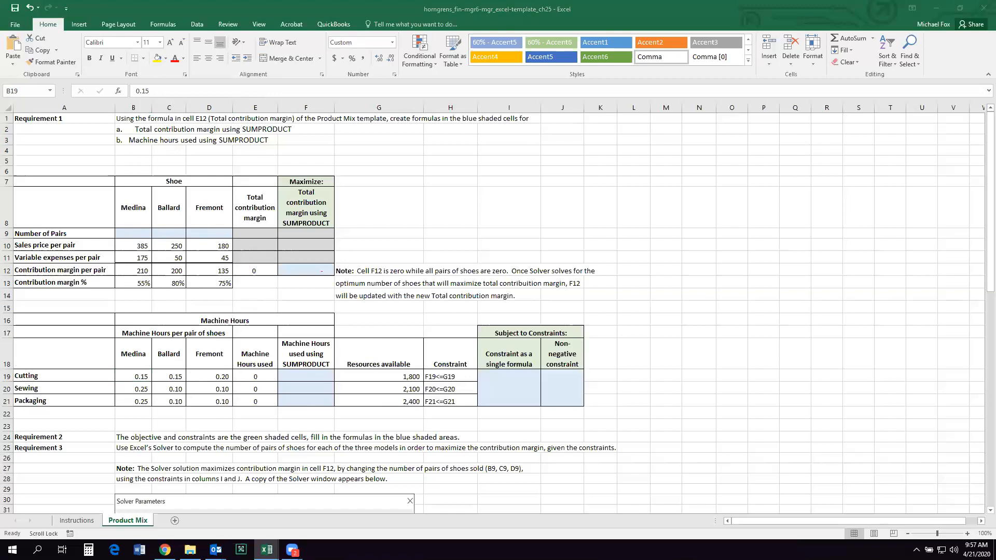
left_click(302, 376)
left_click(292, 378)
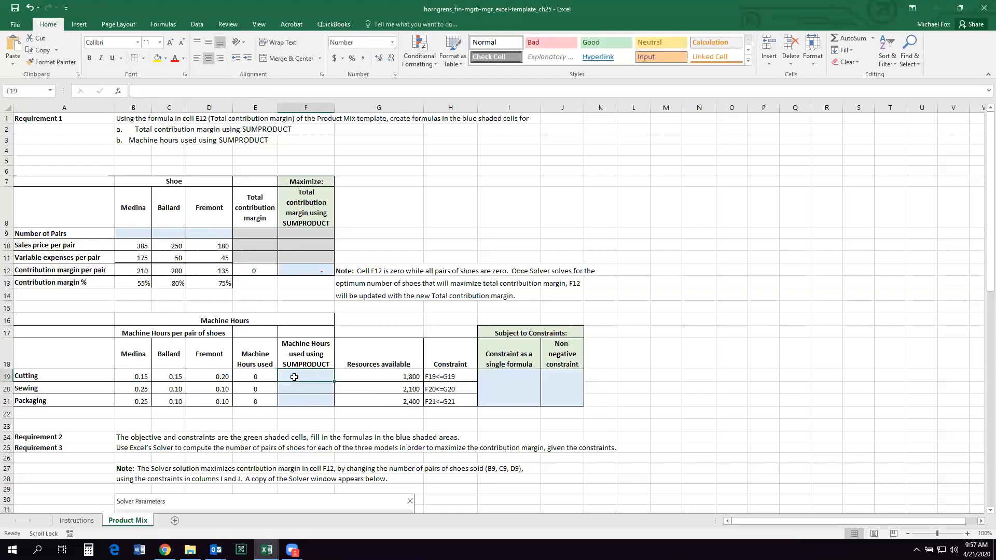
type("=sumproduc")
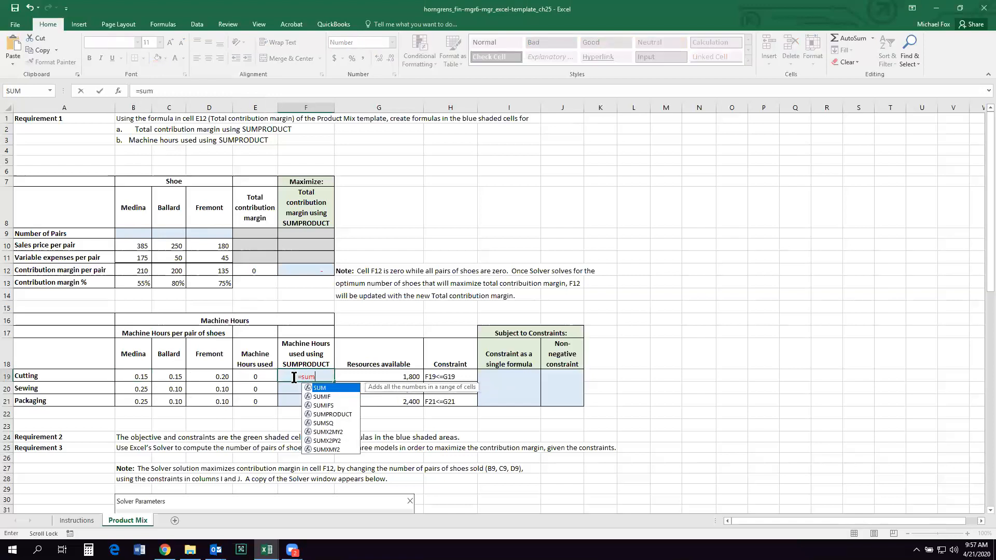
type("(")
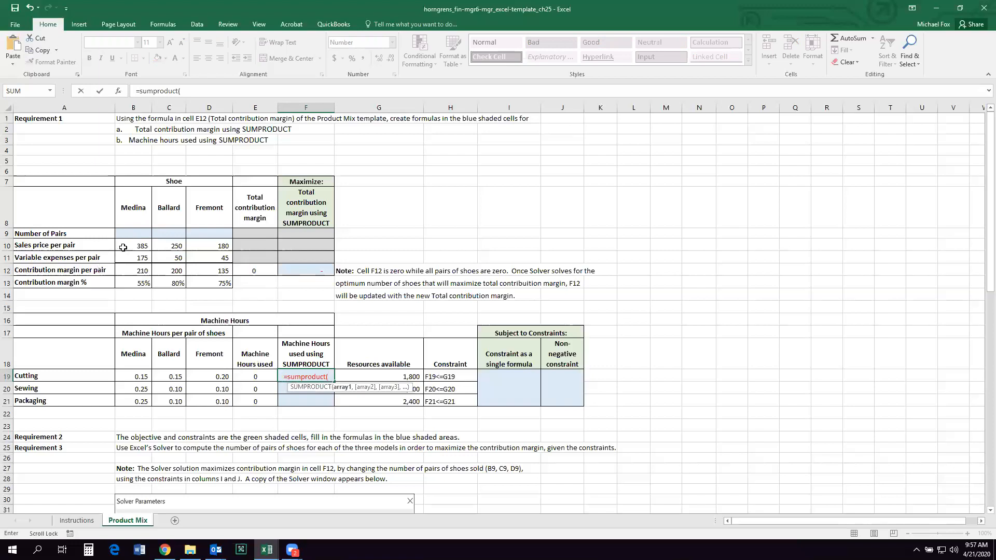
left_click_drag(123, 234, 202, 233)
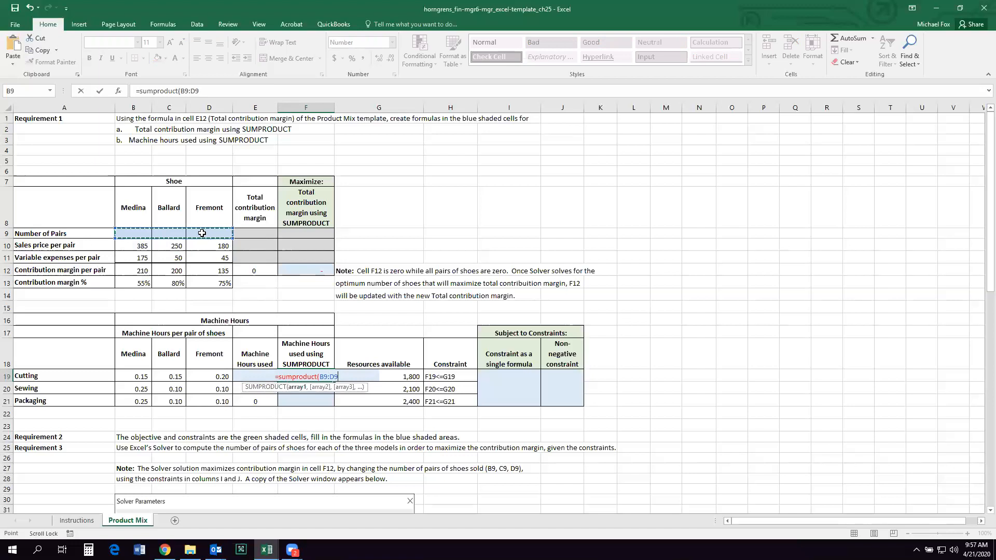
type(",")
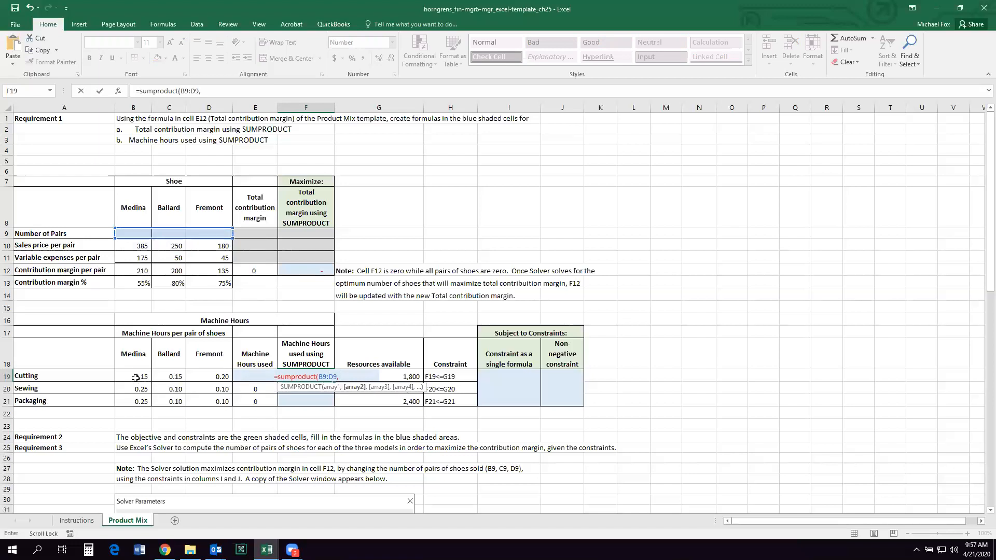
left_click_drag(134, 375, 217, 382)
type(")")
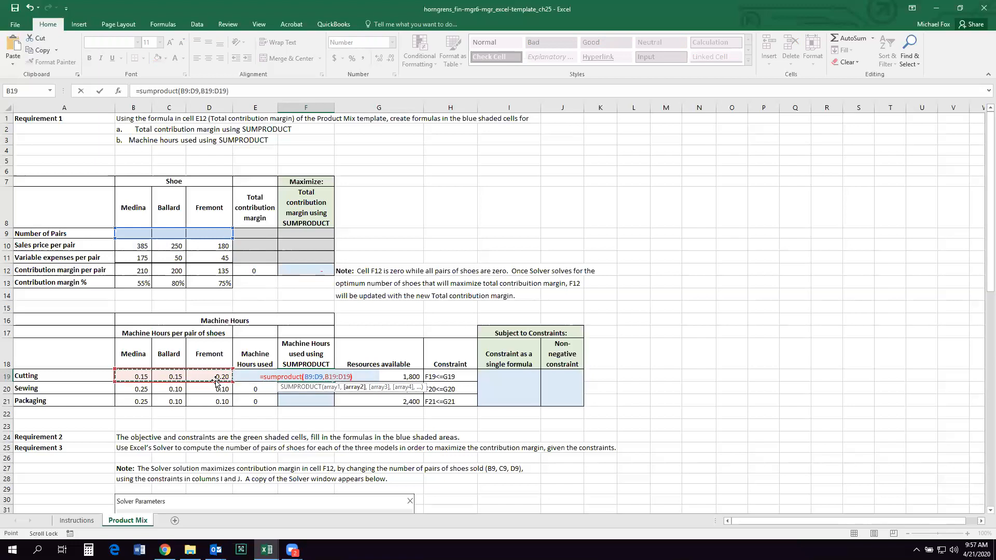
key("Return")
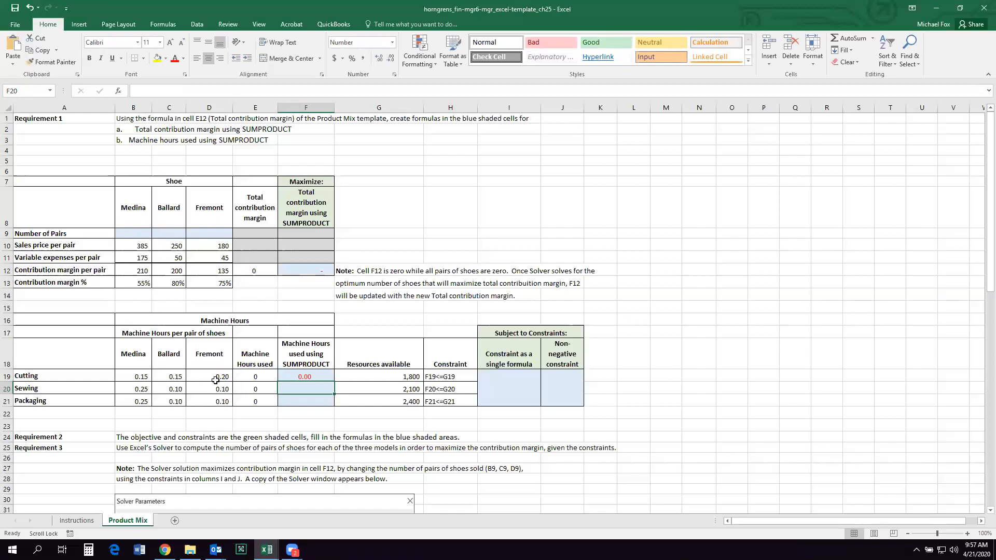
left_click(290, 377)
left_click_drag(336, 382, 301, 417)
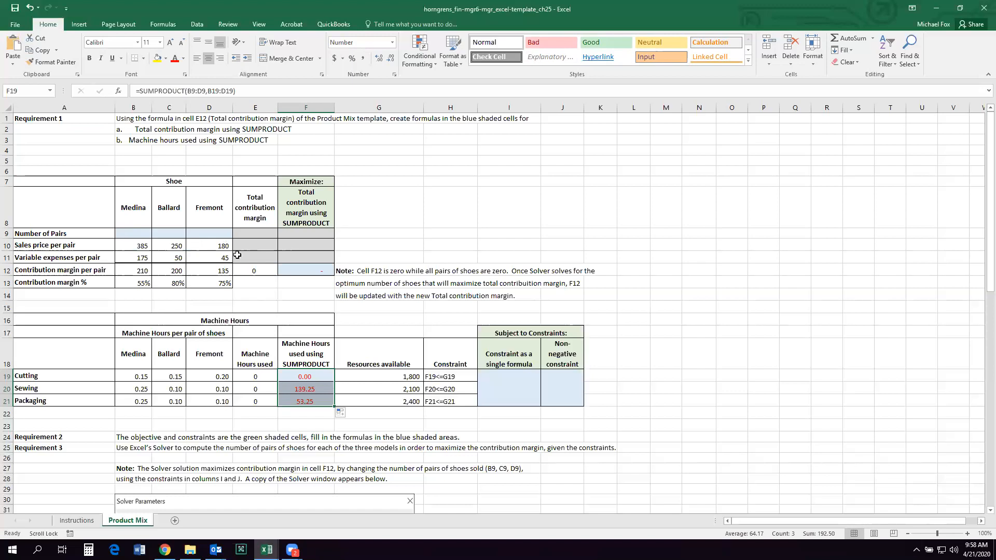
Step: Make the number-of-pairs range in F19 absolute as $B$9:$D$9 and copy the corrected formula down through F21
left_click(311, 374)
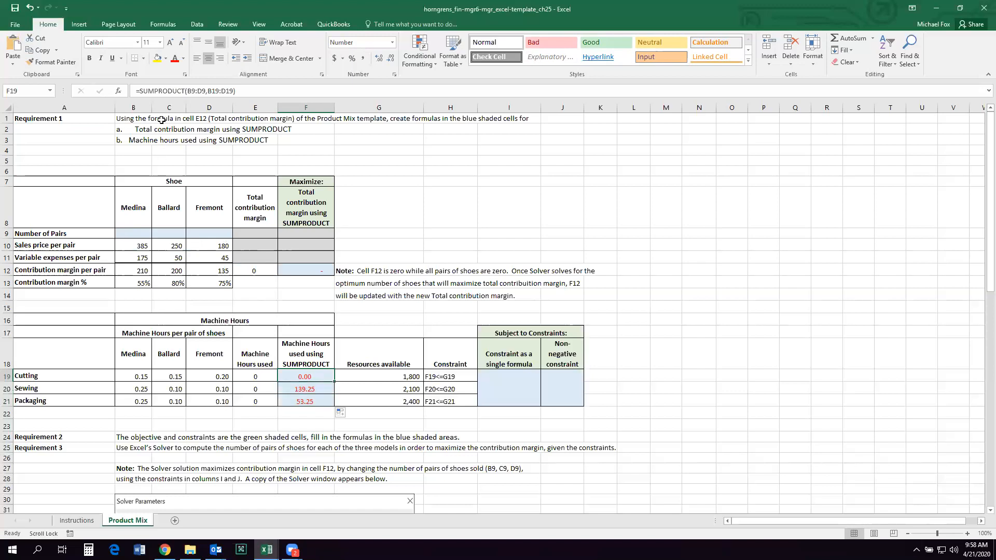
left_click(187, 91)
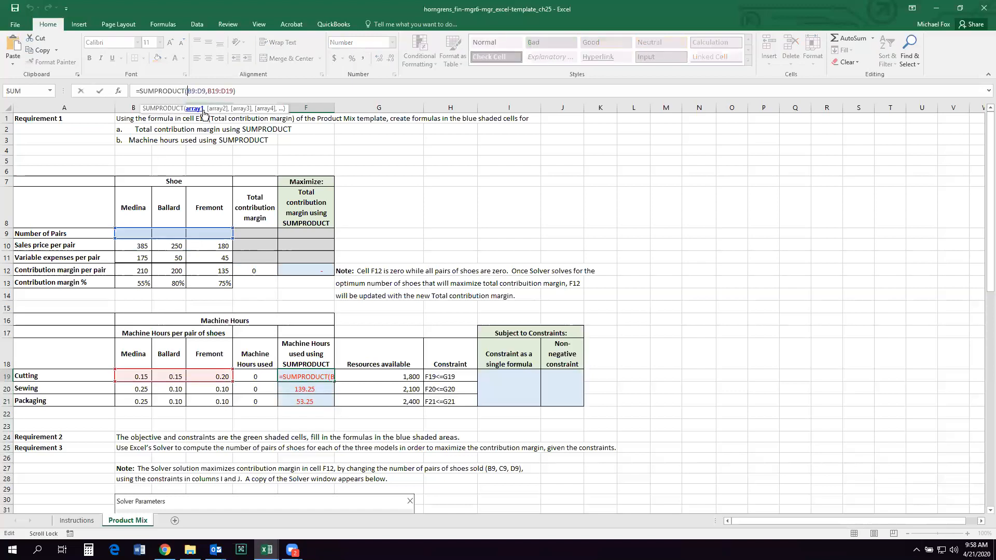
type("$")
left_click(201, 91)
type("$B")
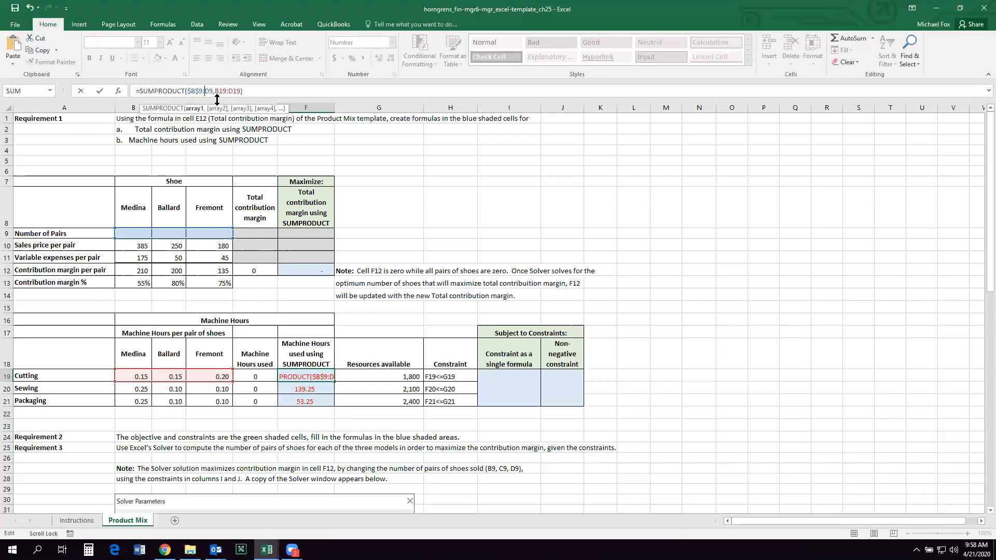
type("$")
left_click(213, 91)
type("$")
key("Return")
left_click(314, 373)
left_click_drag(335, 382, 332, 406)
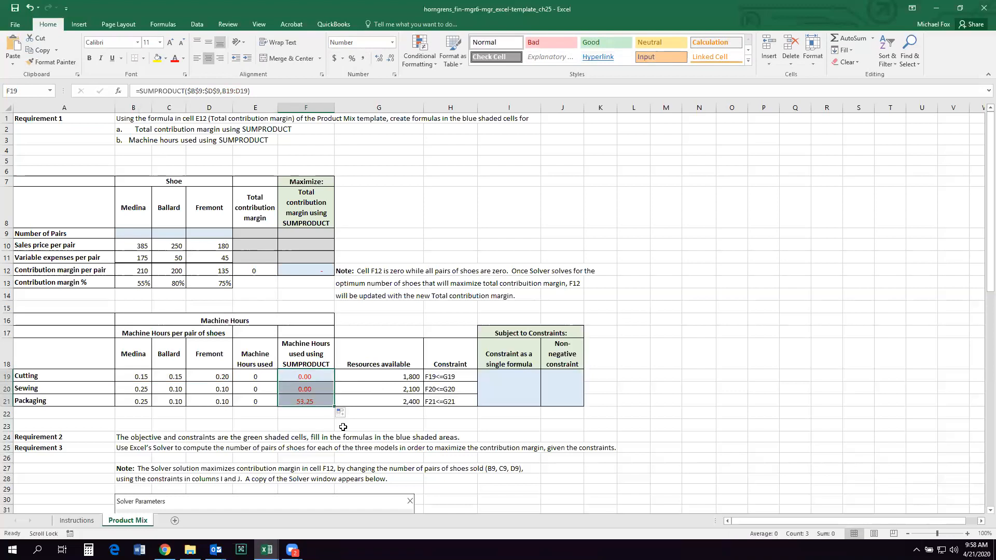
Step: Examine the cell references in the machine hours formulas in F19:F21 and the longhand formula in E21
left_click(314, 376)
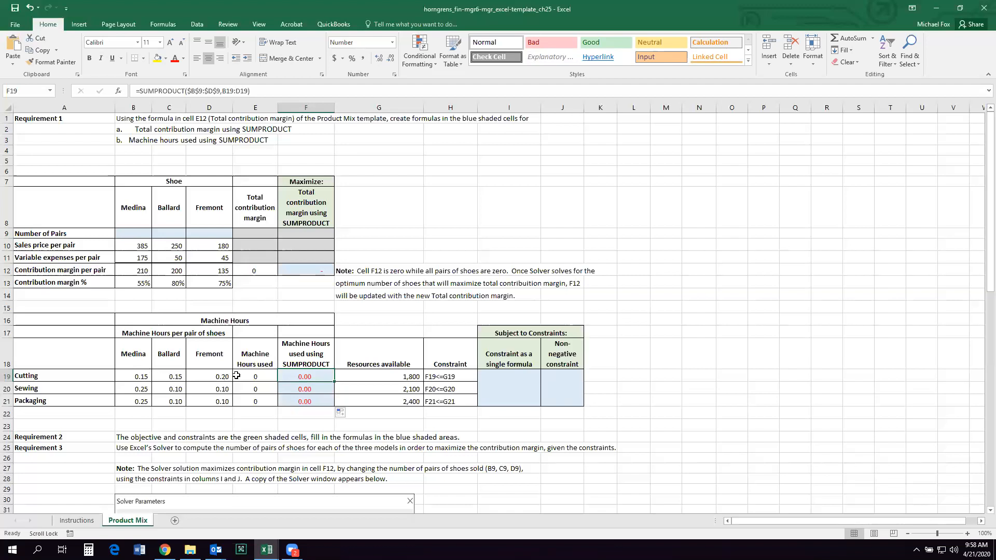
double_click(303, 382)
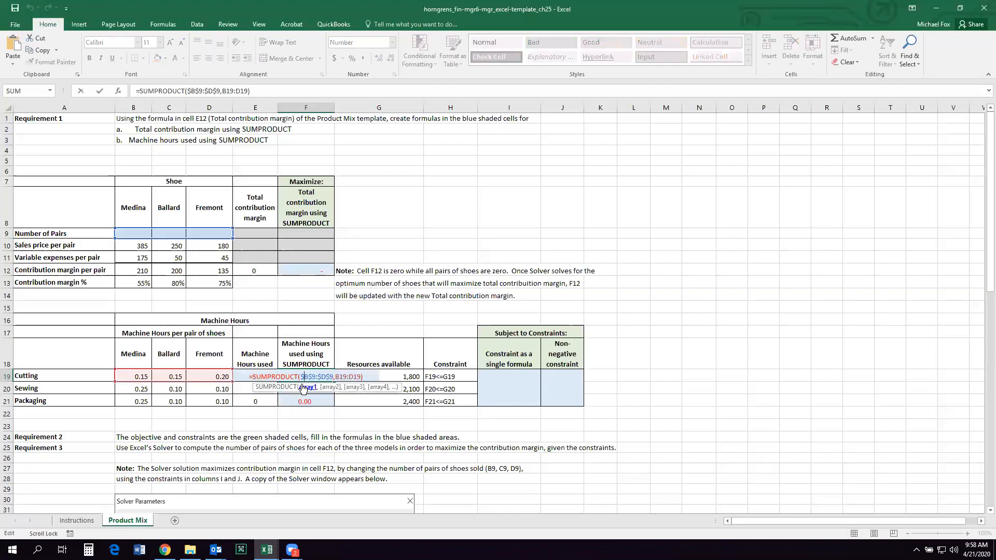
left_click(319, 426)
double_click(312, 388)
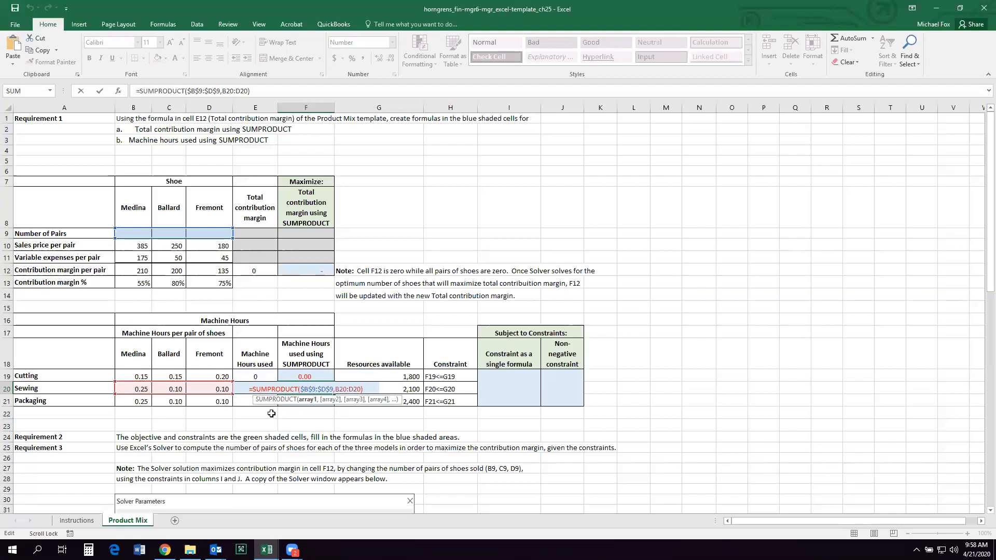
double_click(241, 400)
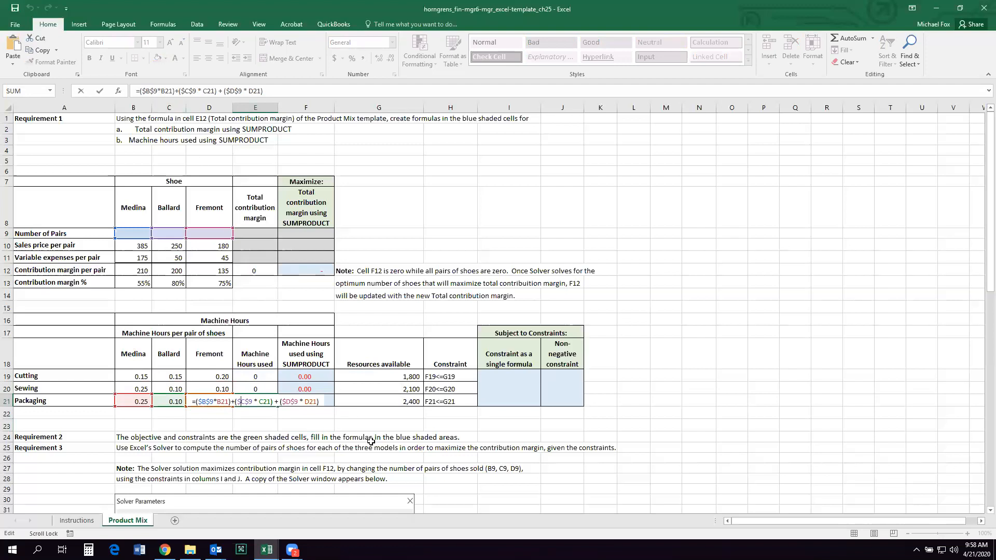
key("Return")
left_click(326, 402)
double_click(326, 402)
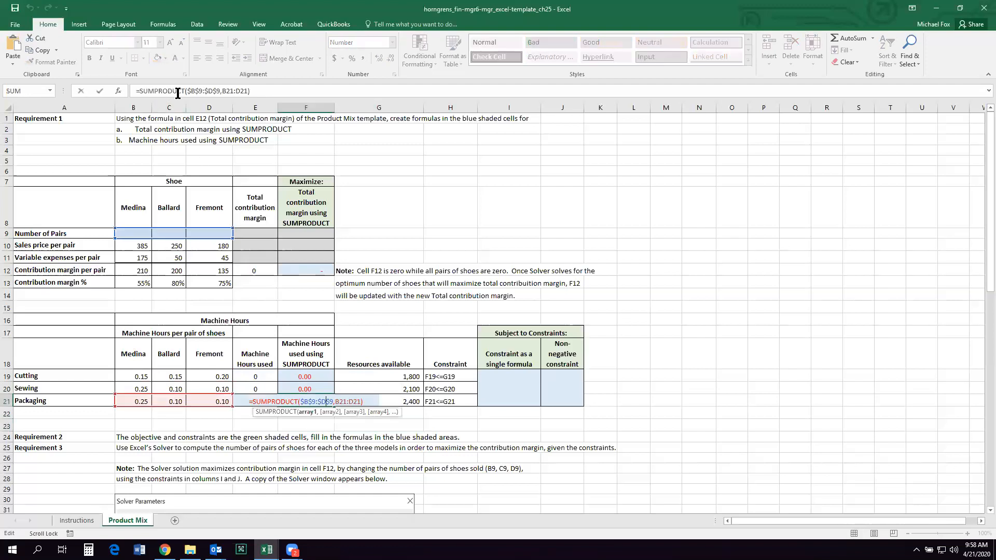
left_click(384, 427)
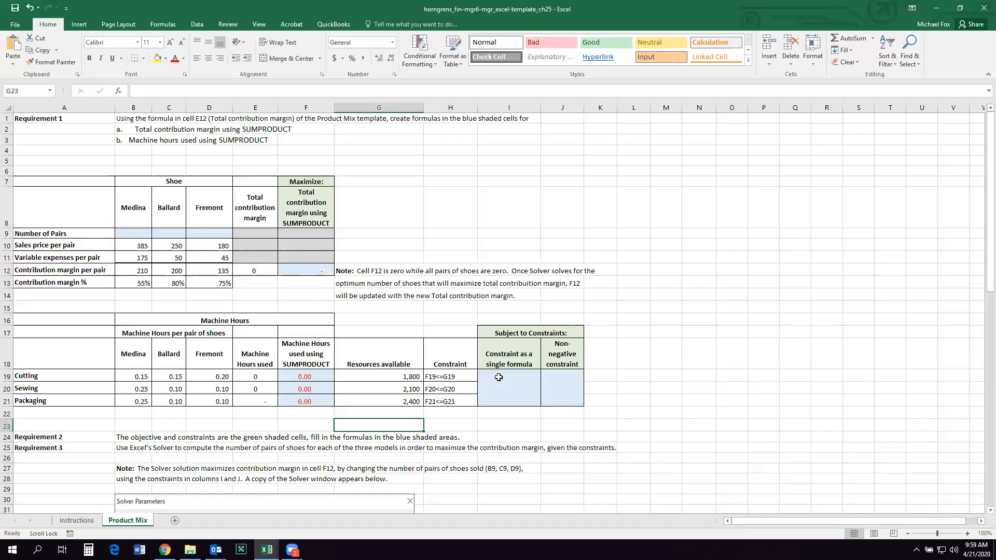
Step: Enter =F19:F21<=G19:G21 as the single-formula constraint in merged cell I19
left_click(499, 379)
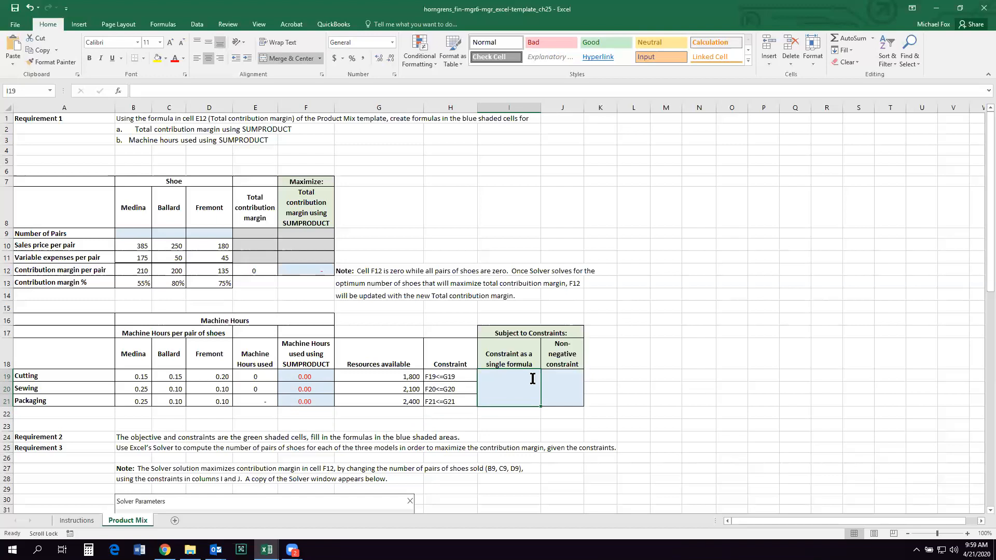
type("=F")
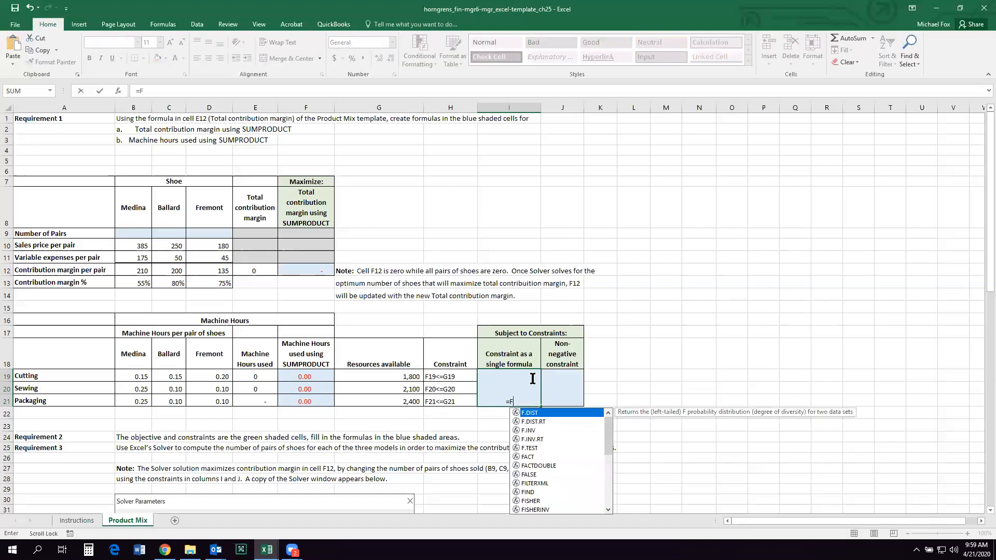
type("19:F21")
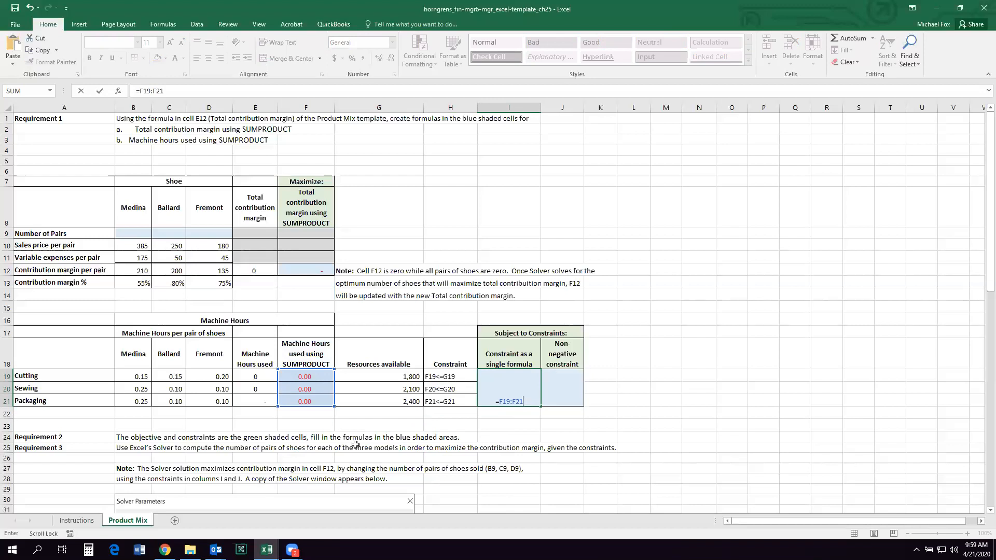
type("<=G19")
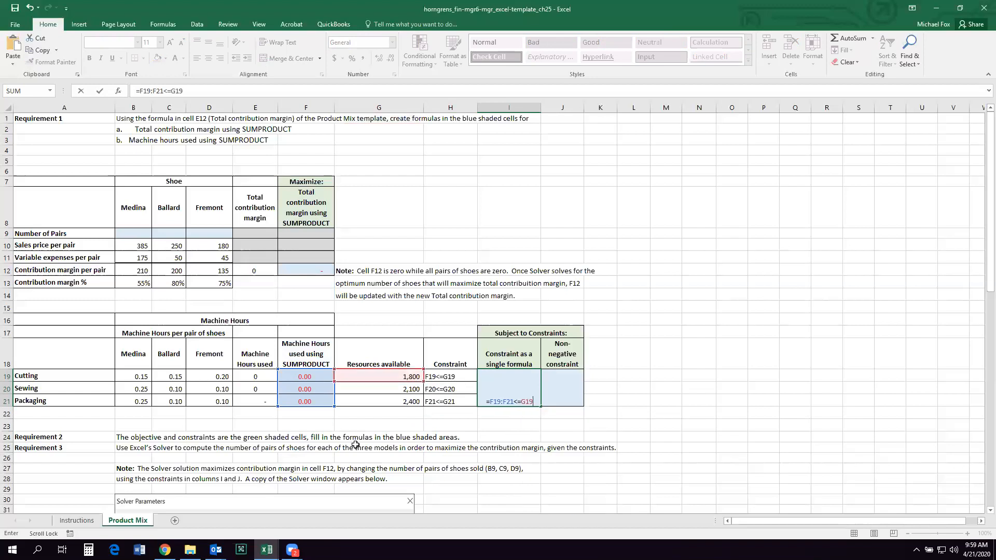
type(":G21")
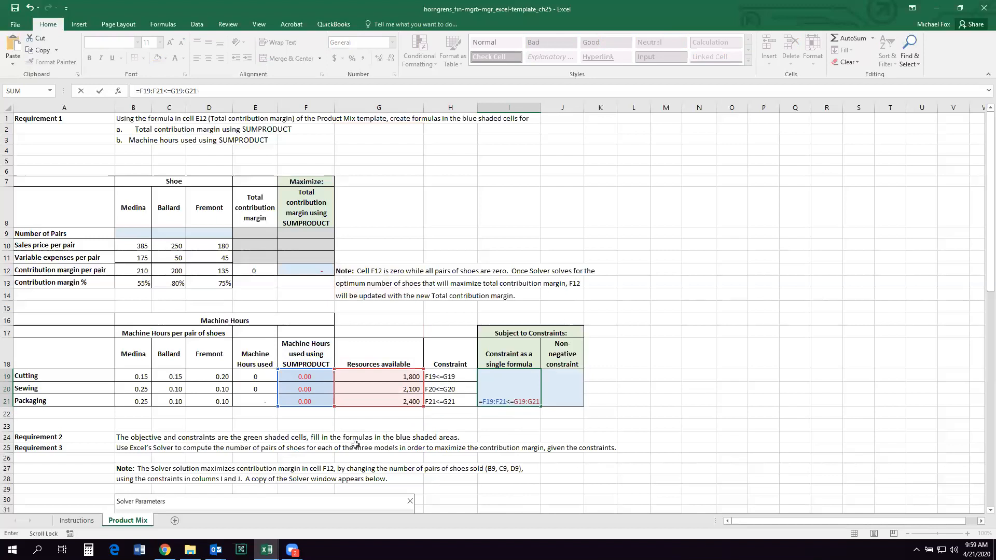
type(")")
key("BackSpace")
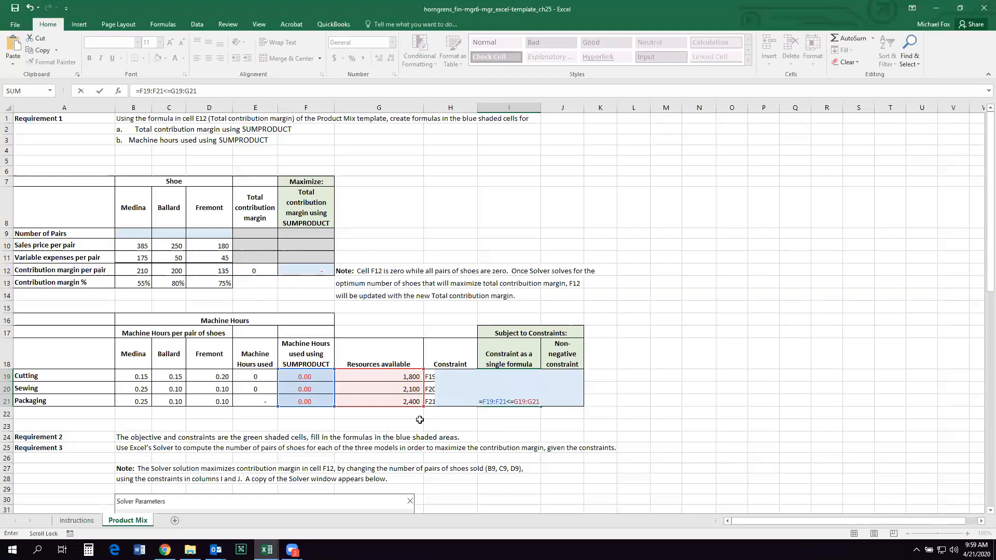
key("Return")
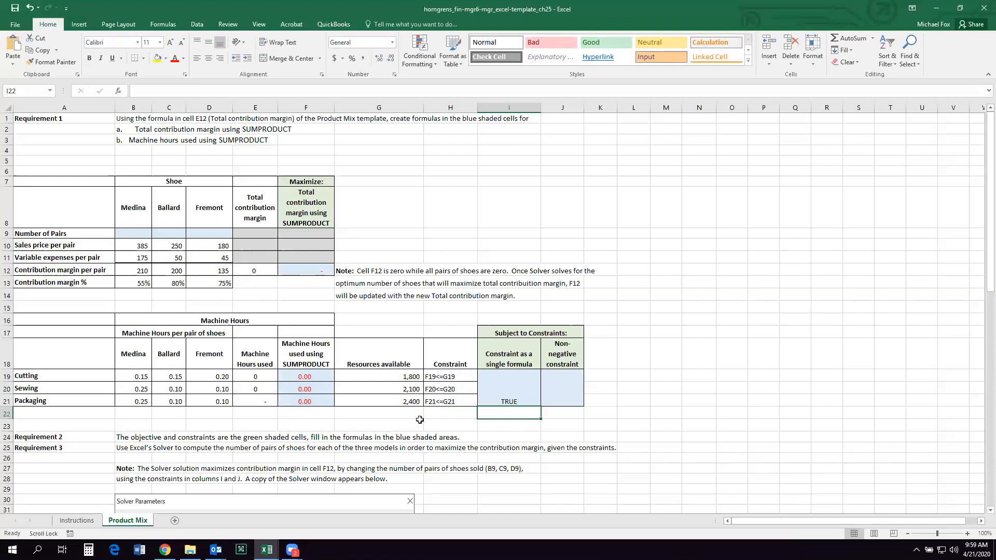
Step: Enter B9:d9>=0 as text for the non-negative constraint in merged cell J19
left_click(572, 389)
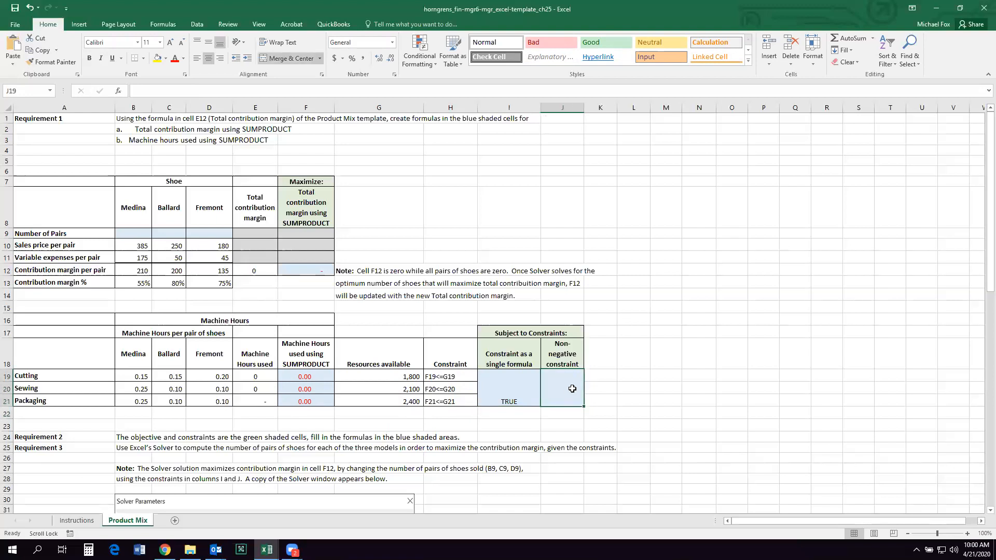
type("B9")
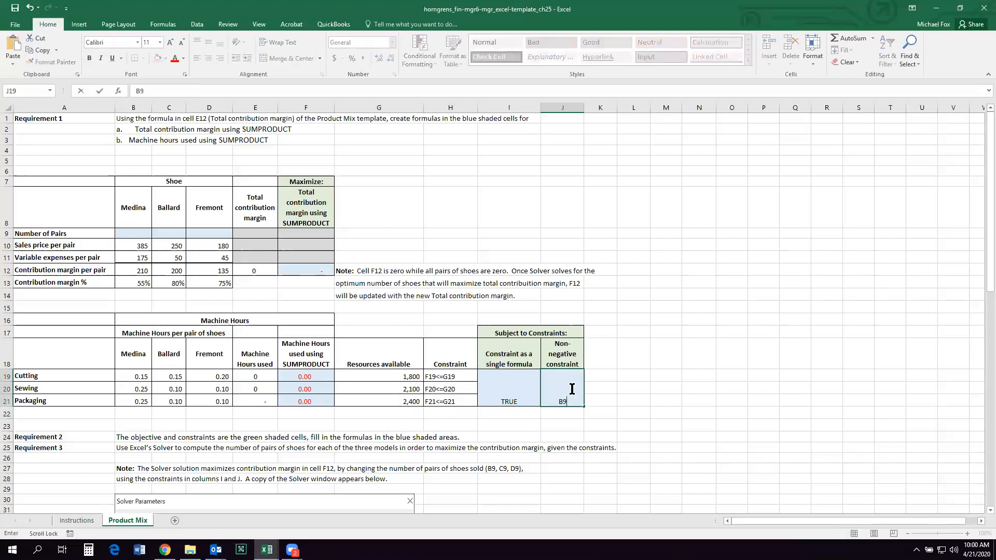
type(":d9>=0")
key("Return")
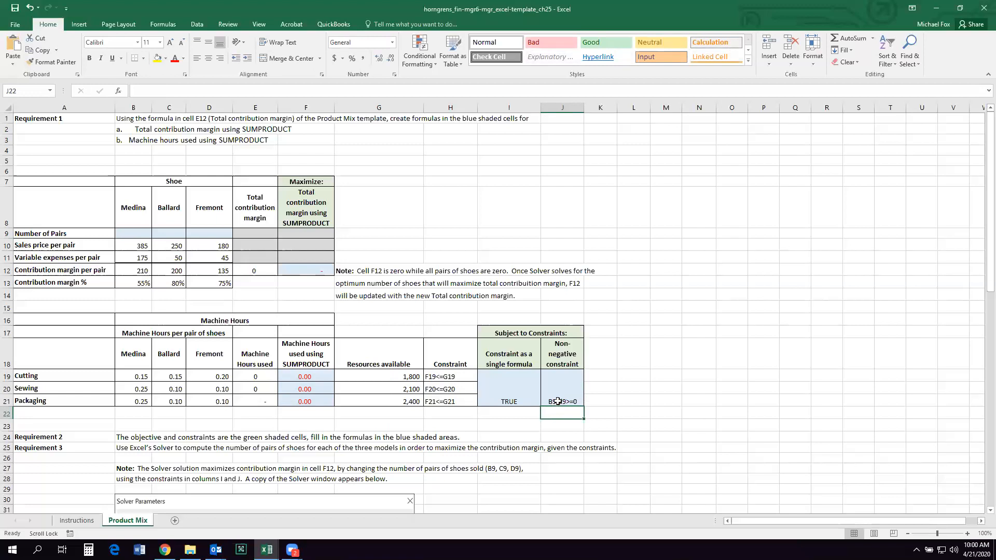
Step: Capitalize the column letter in the non-negative constraint in J19 so it reads B9:D9>=0
left_click(557, 401)
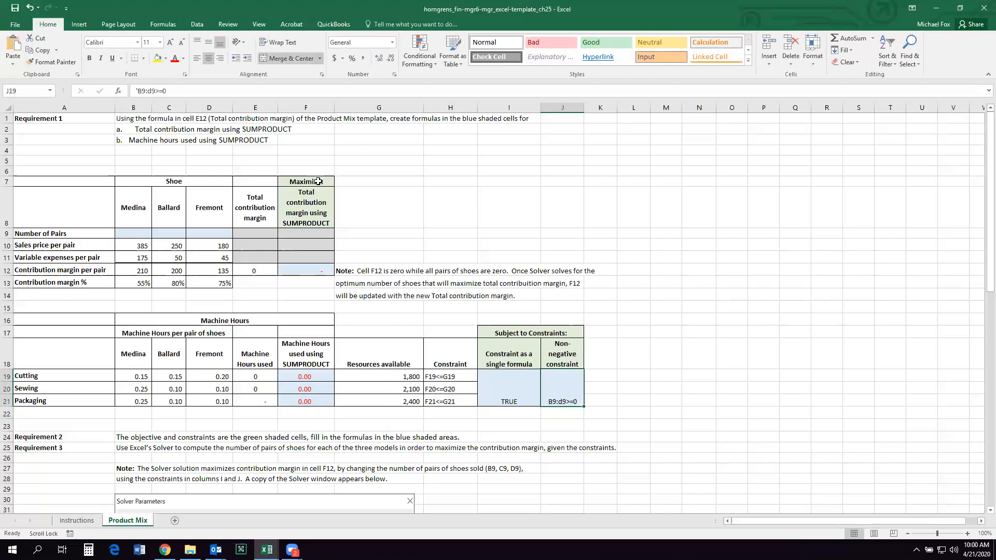
left_click(150, 91)
type("D")
key("Return")
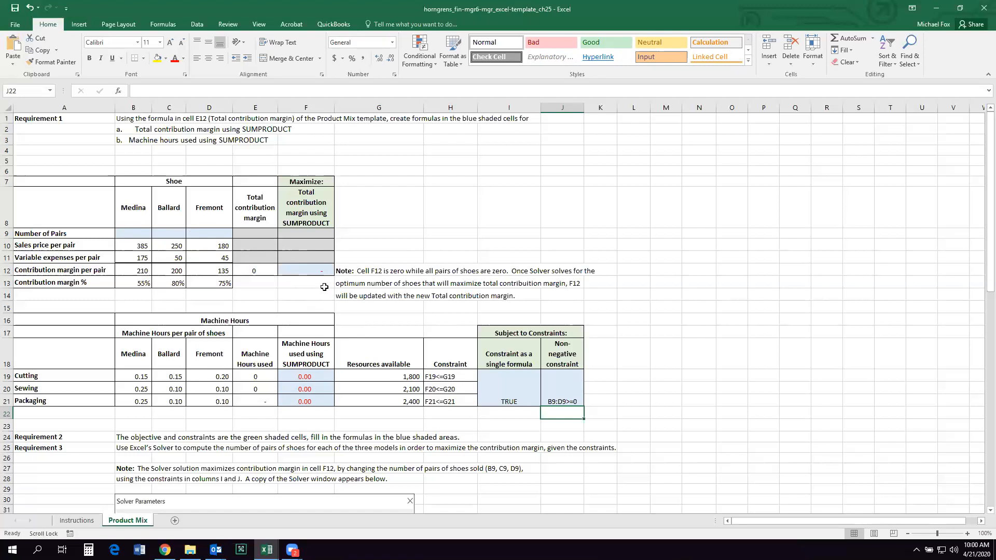
left_click(513, 428)
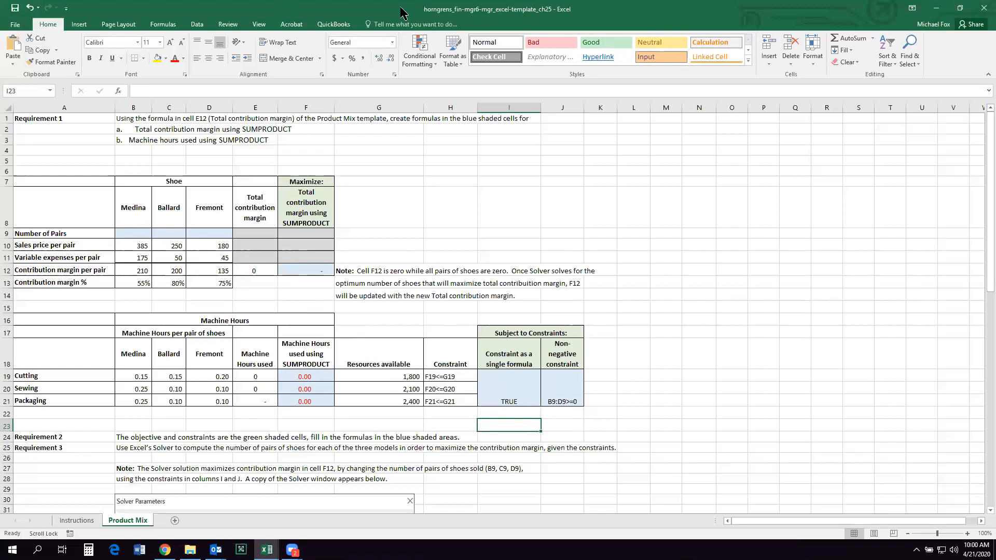
Step: Locate the Solver command and check in the Excel Add-ins options whether Solver Add-in is enabled
left_click(196, 24)
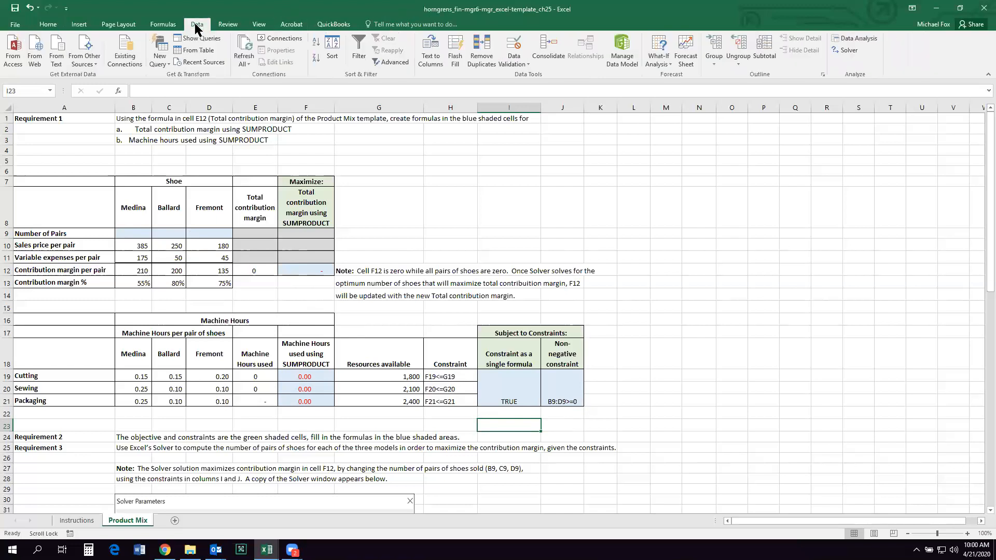
left_click(861, 52)
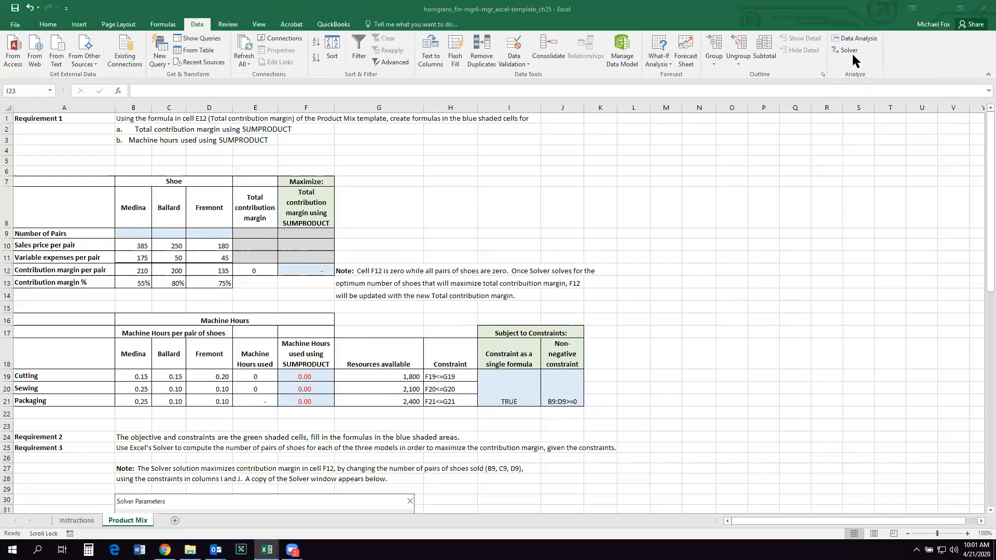
left_click(10, 24)
left_click(12, 24)
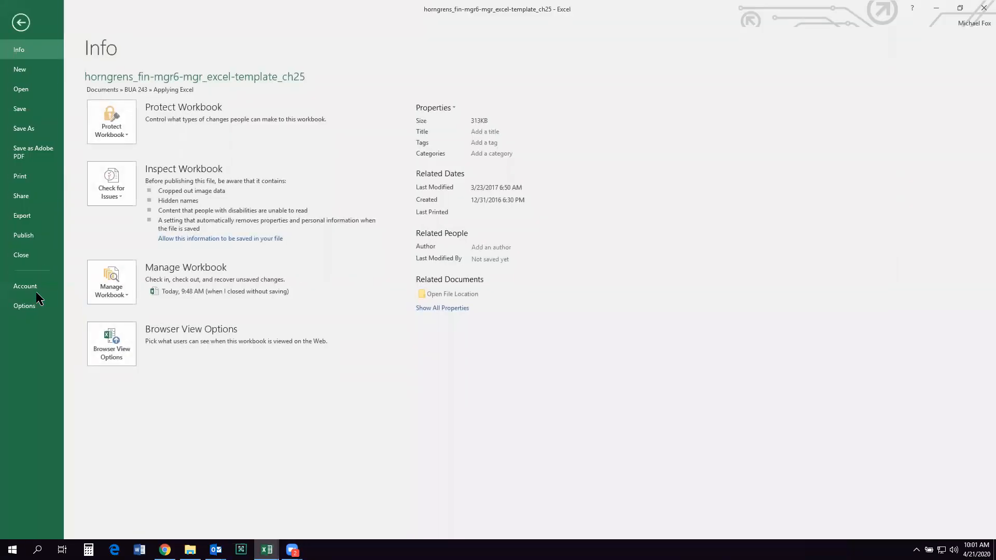
left_click(31, 307)
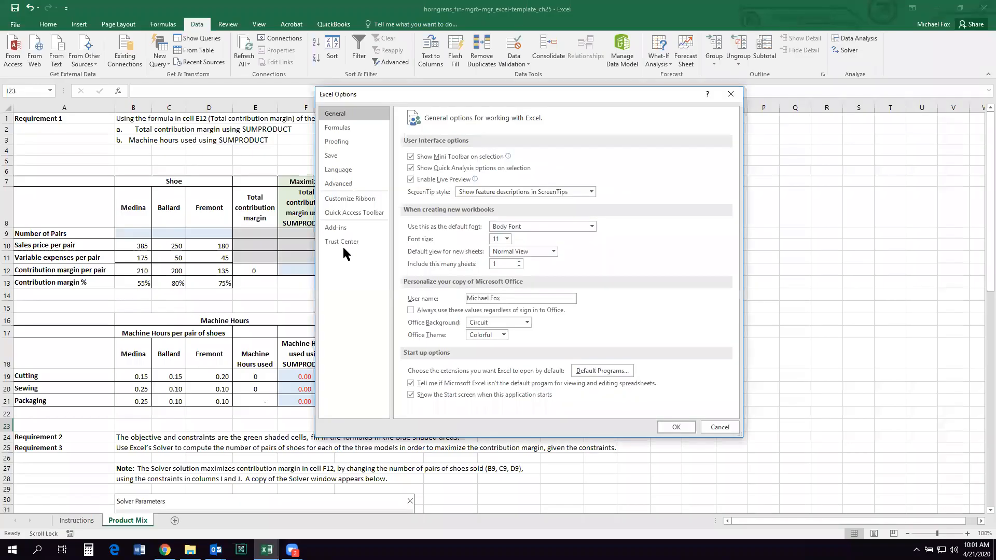
left_click(344, 228)
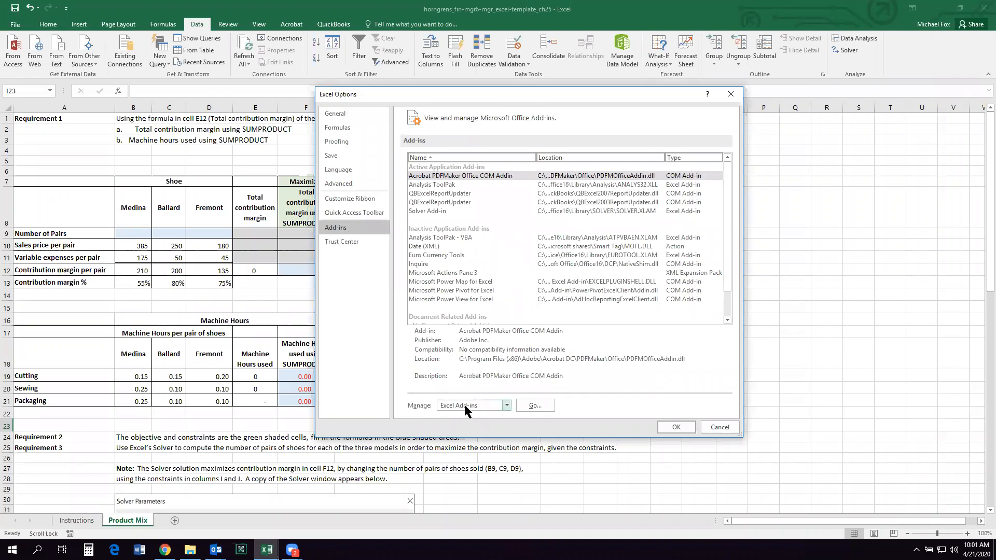
left_click(534, 405)
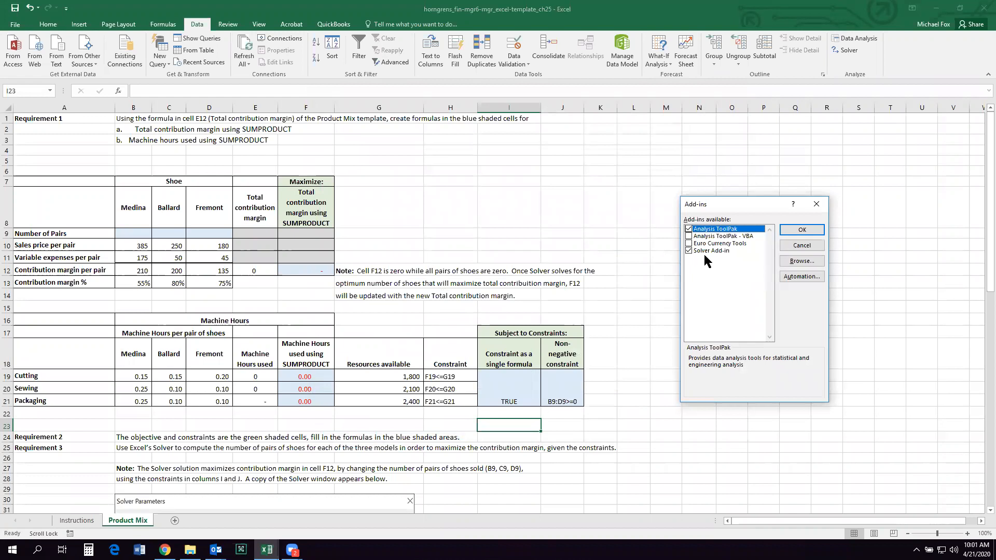
left_click(788, 232)
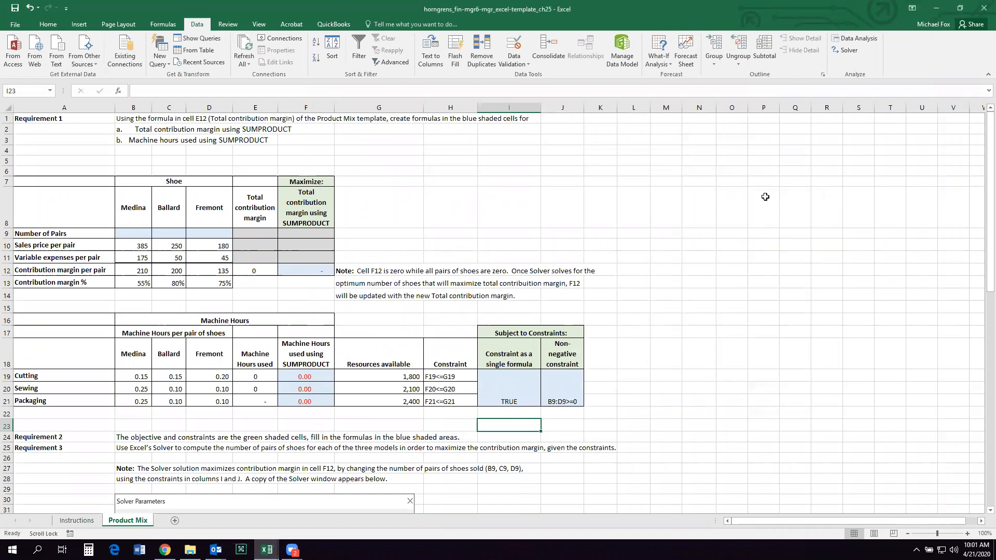
Step: Review the Solver constraints, maximize F12 by changing B9:D9 with Simplex LP, keep the Solver solution and select F12
left_click(846, 50)
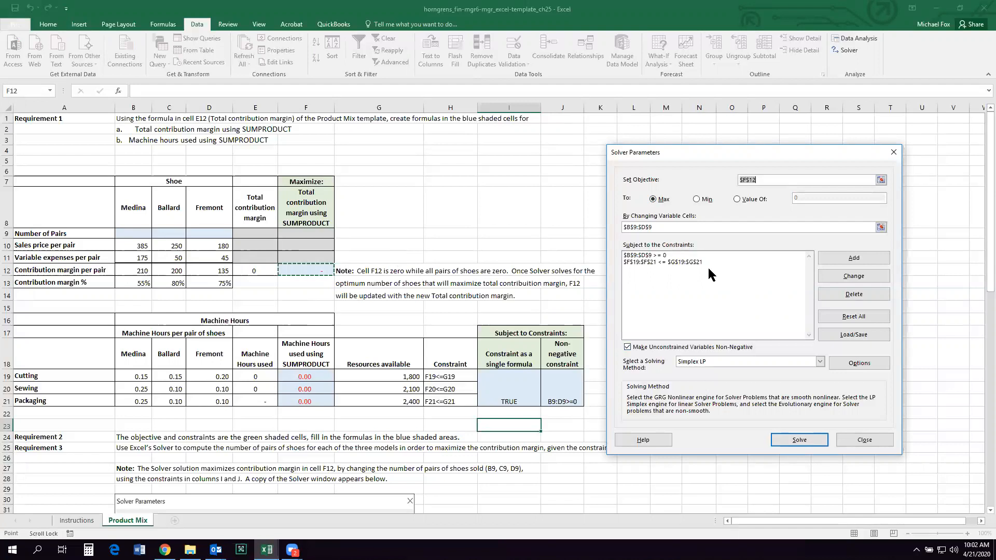
left_click(670, 254)
left_click(674, 261)
left_click(674, 255)
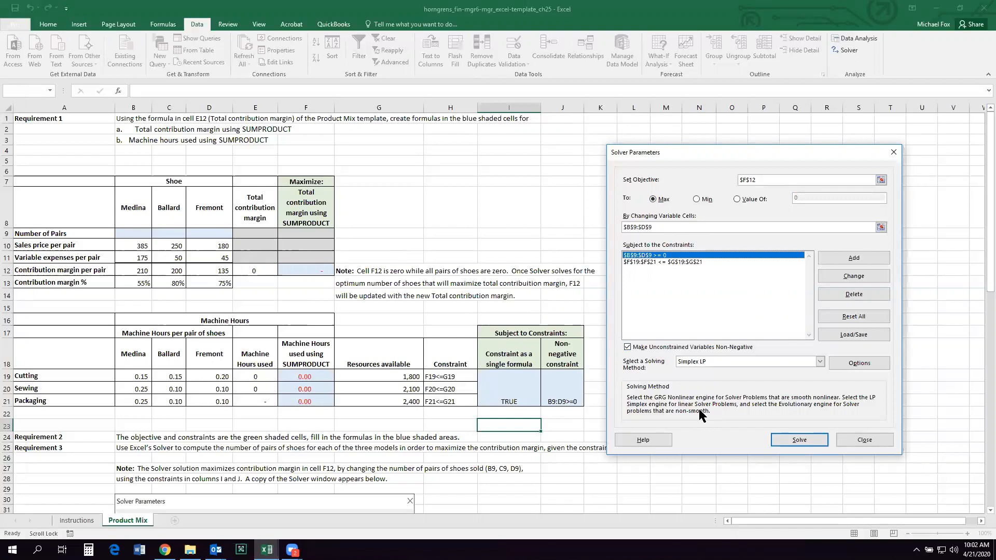
left_click(784, 439)
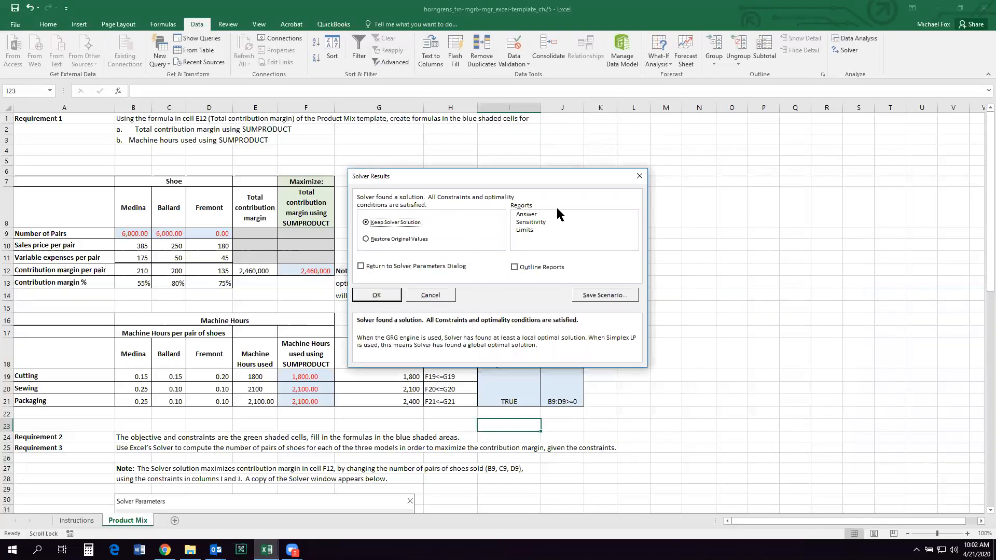
left_click(388, 300)
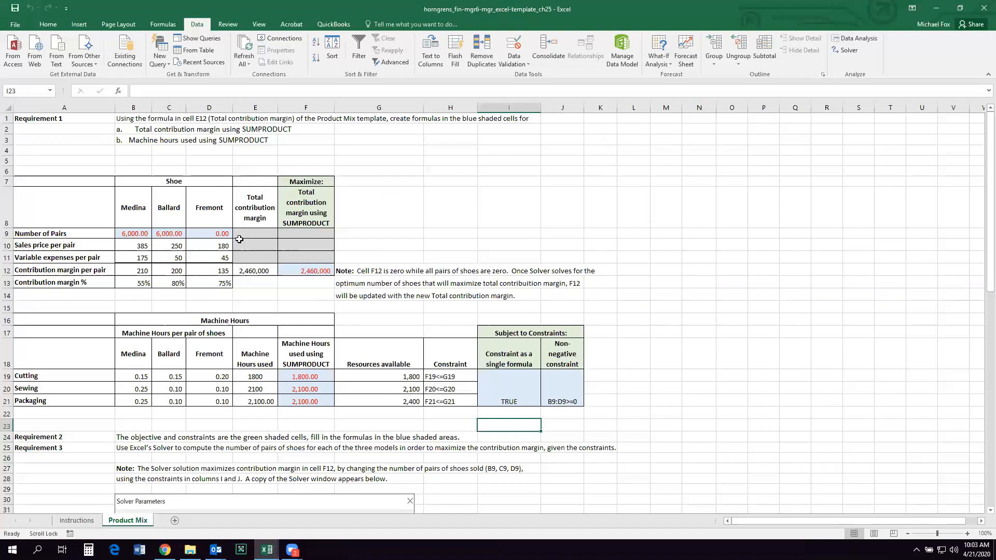
left_click(315, 293)
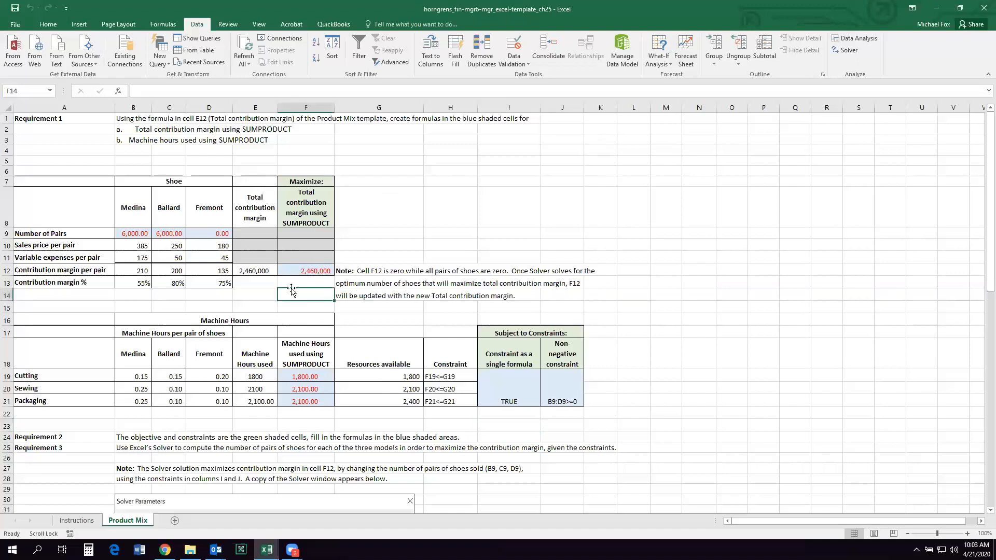
left_click(304, 274)
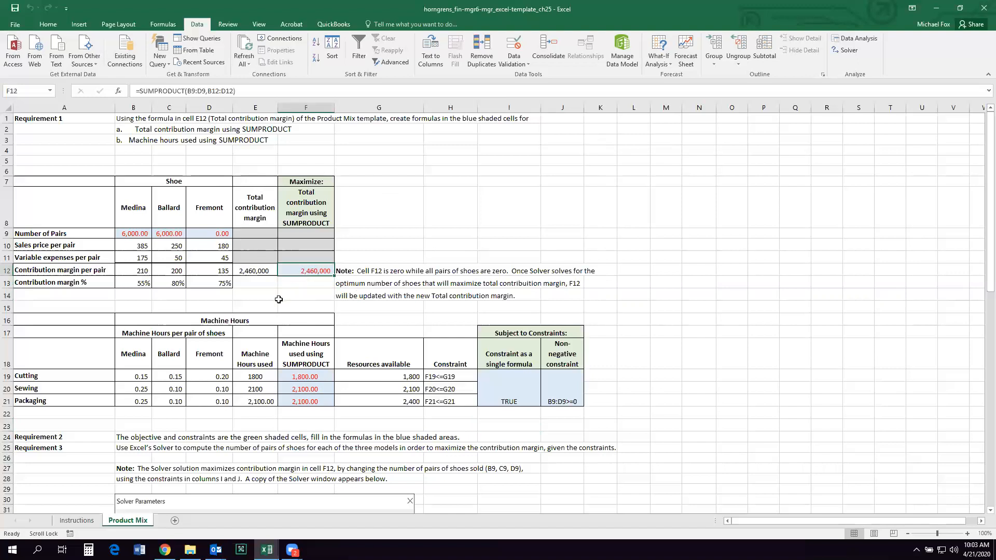